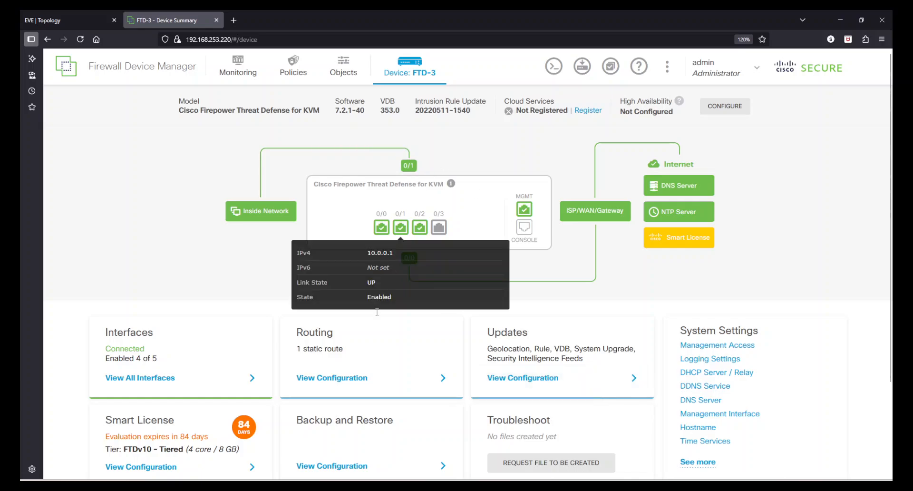
Step: Create a BGP object named bgp_64513 in the device's routing configuration and set its AS number to 64513
left_click(362, 383)
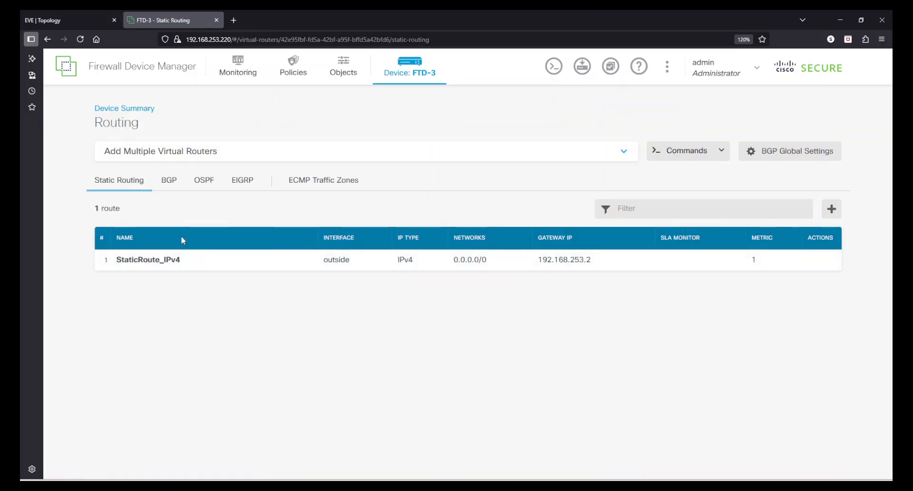
left_click(170, 180)
left_click(470, 323)
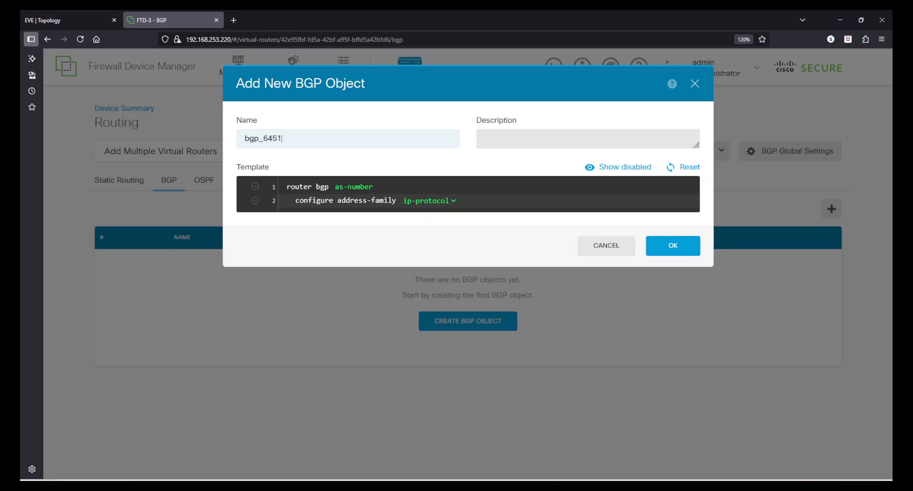
left_click(352, 186)
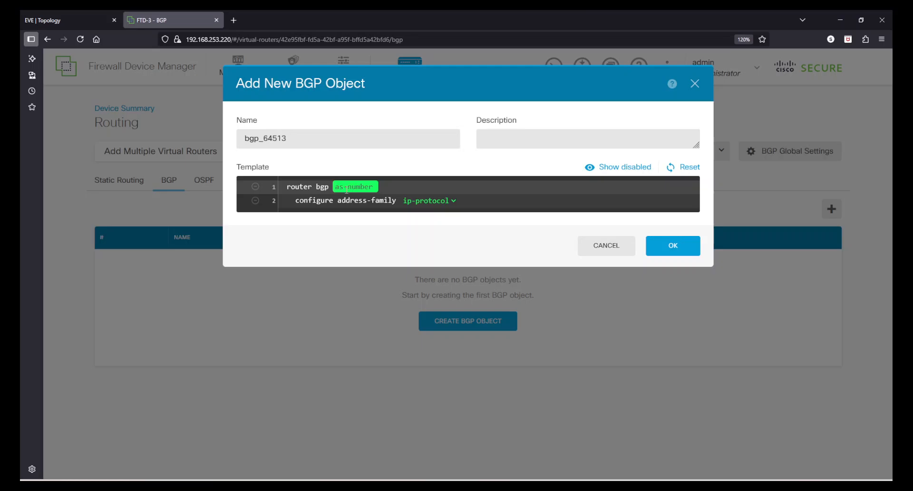
type("64513")
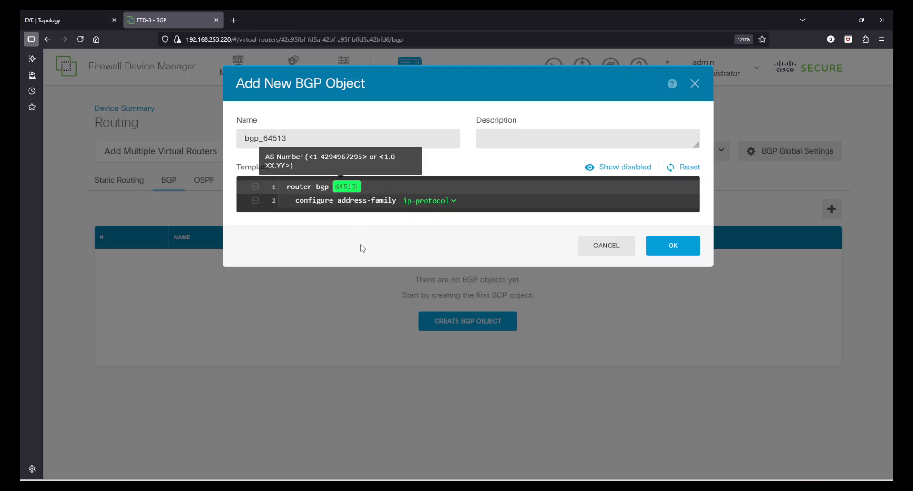
left_click(422, 254)
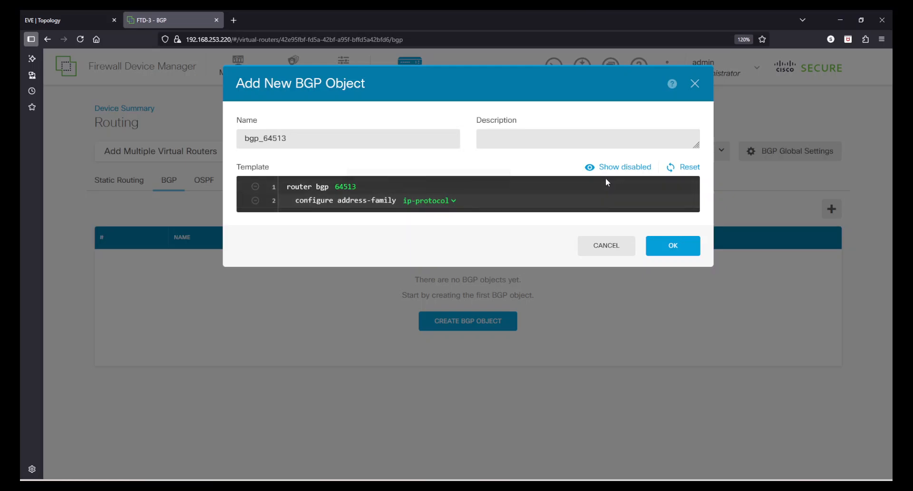
Step: Show the disabled template lines and set the address family's IP protocol to ipv4
left_click(638, 169)
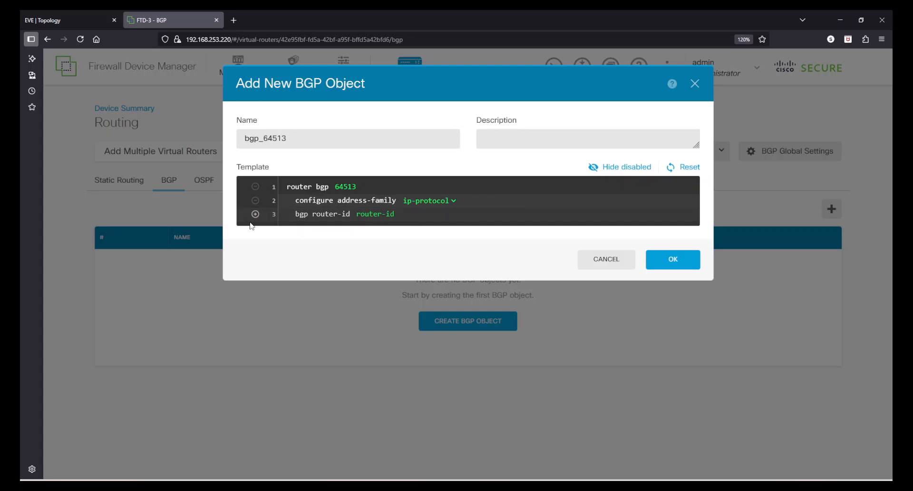
left_click(425, 201)
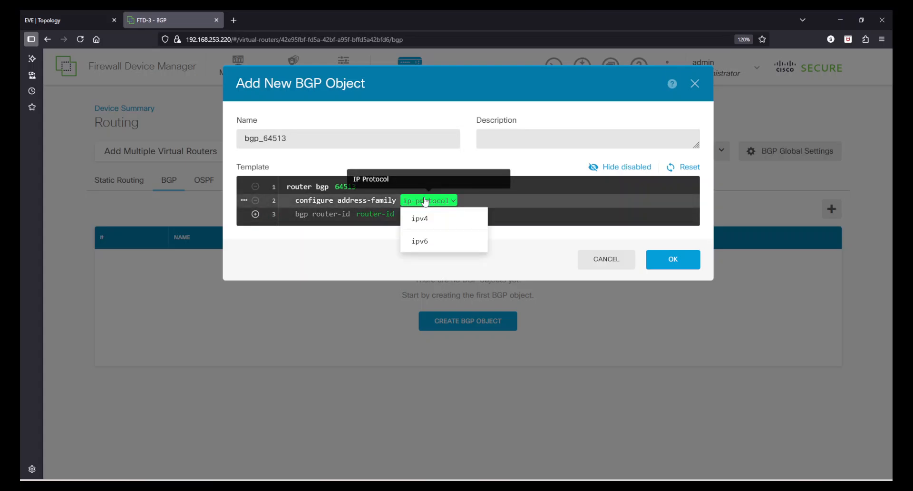
left_click(435, 222)
left_click(244, 202)
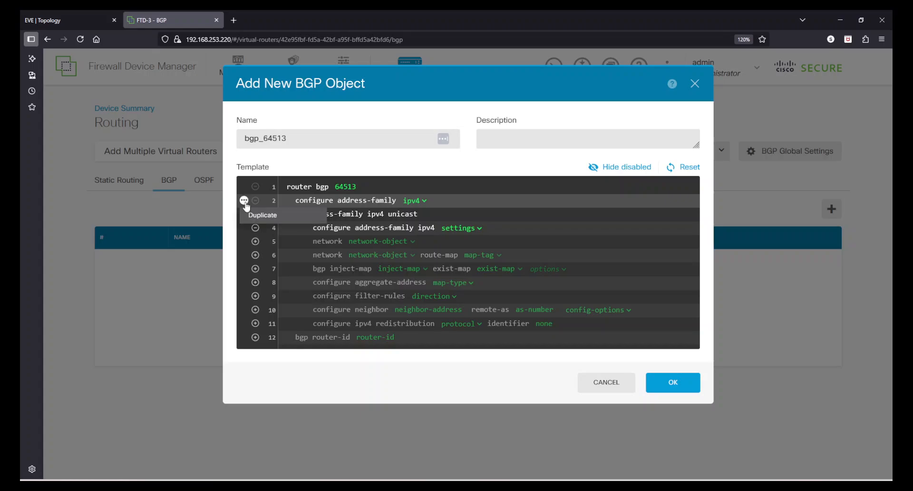
left_click(394, 161)
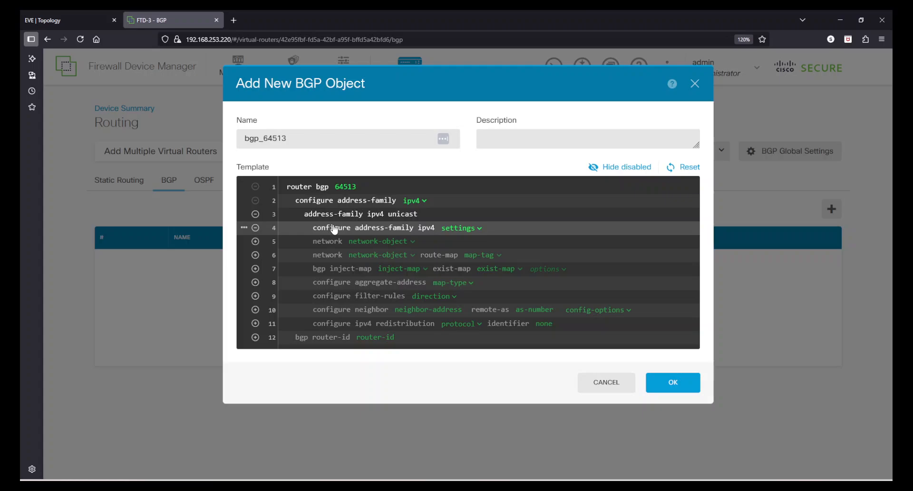
Step: Check the advanced settings of the IPv4 address family, then set it to general
left_click(460, 228)
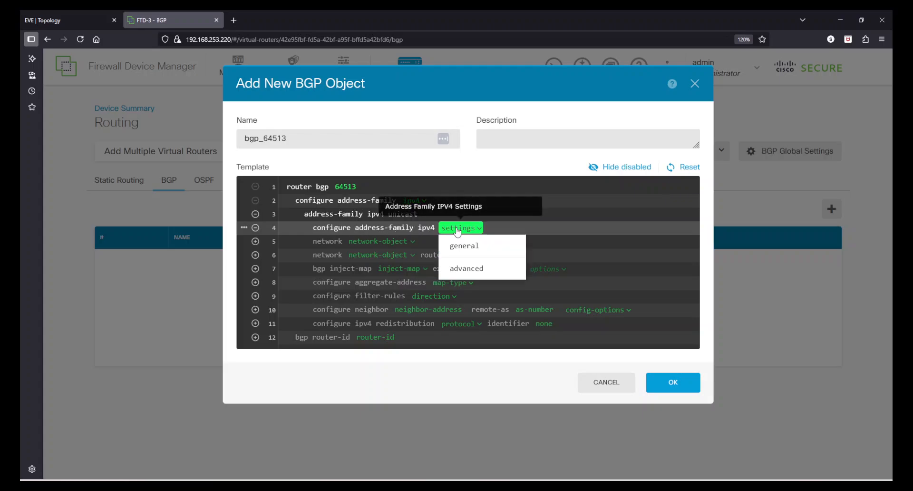
left_click(478, 269)
scroll(426, 379, "down", 2)
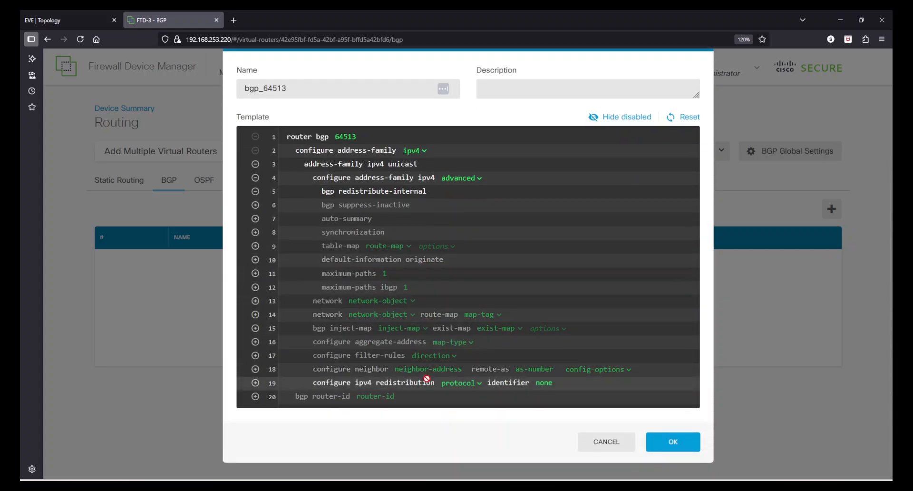
scroll(427, 379, "up", 2)
left_click(478, 228)
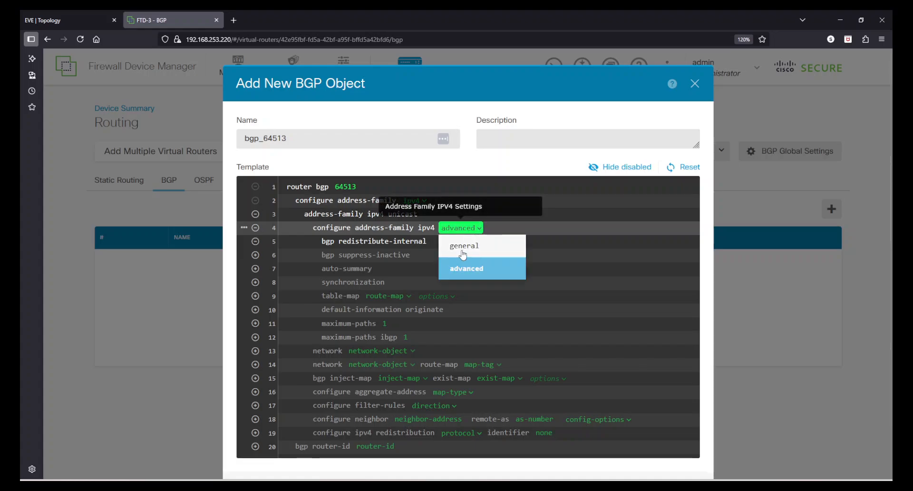
left_click(463, 255)
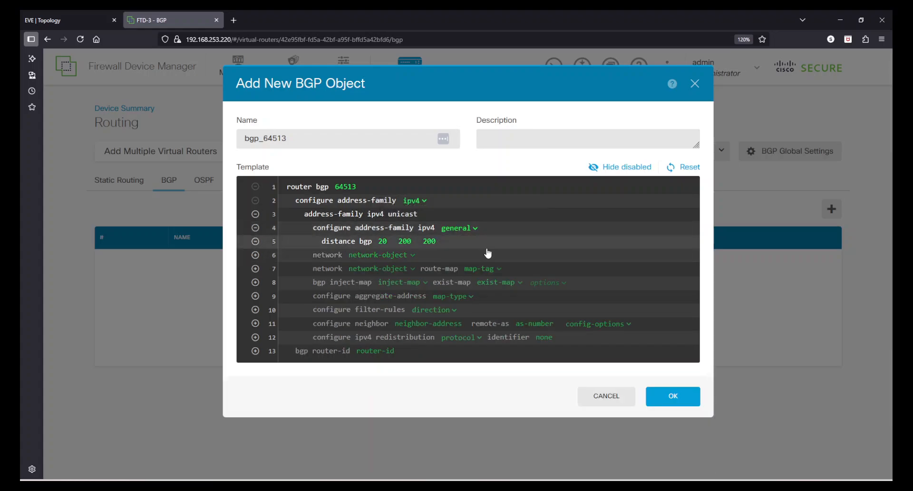
Step: Enable the plain network line under the IPv4 address family and assign the n_172.16.10.0_24 network object
left_click(255, 255)
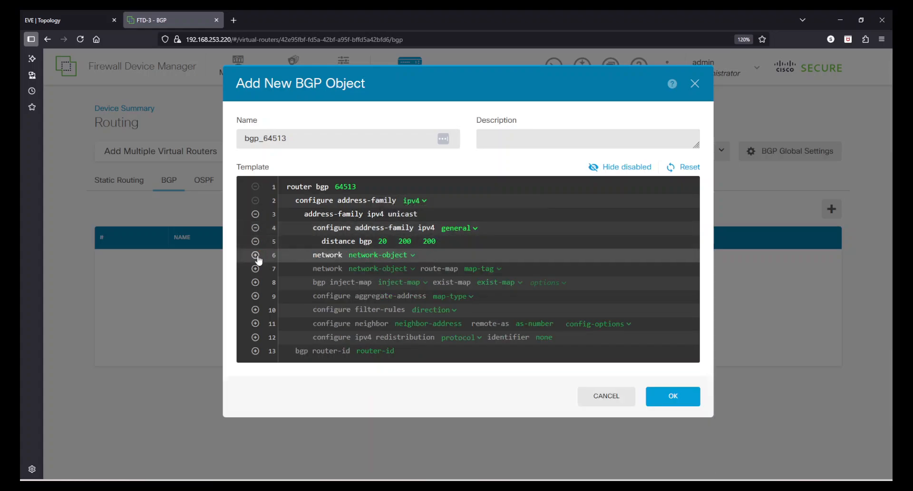
left_click(395, 259)
scroll(414, 333, "down", 3)
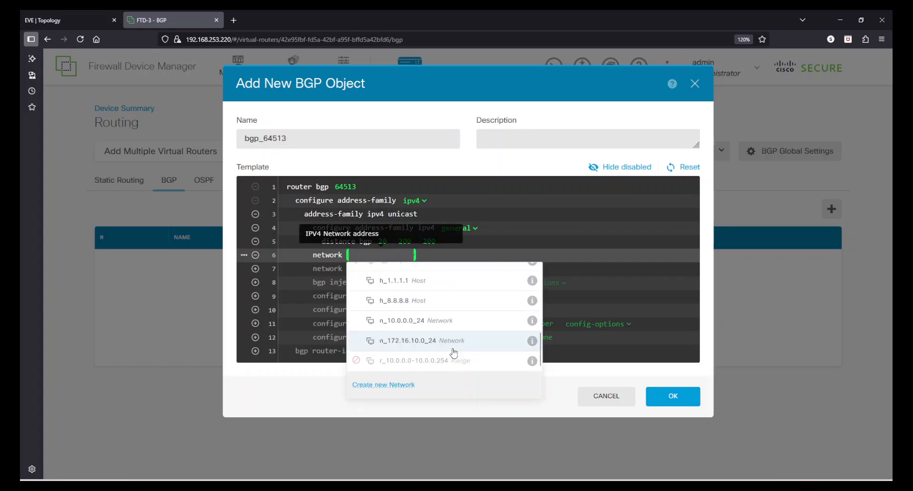
left_click(414, 340)
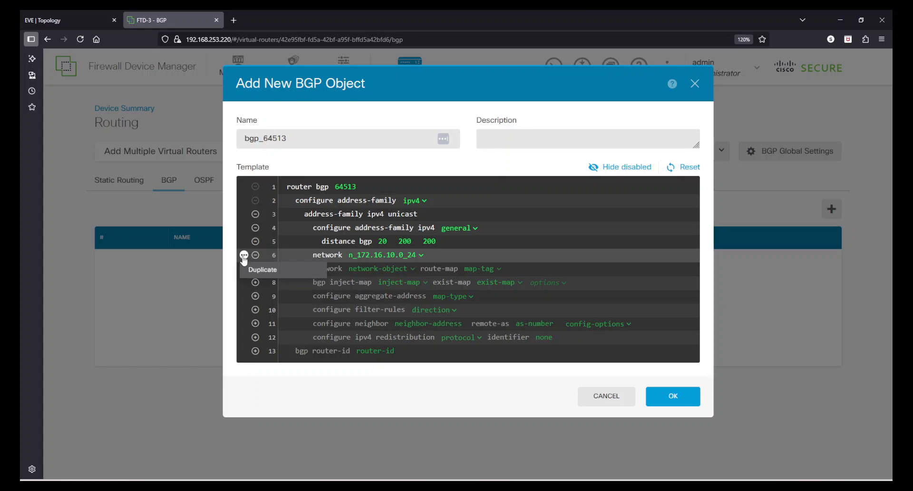
Step: Add a second network line by duplicating the first and assign the n_10.0.0.0_24 network object to it
left_click(243, 256)
left_click(388, 269)
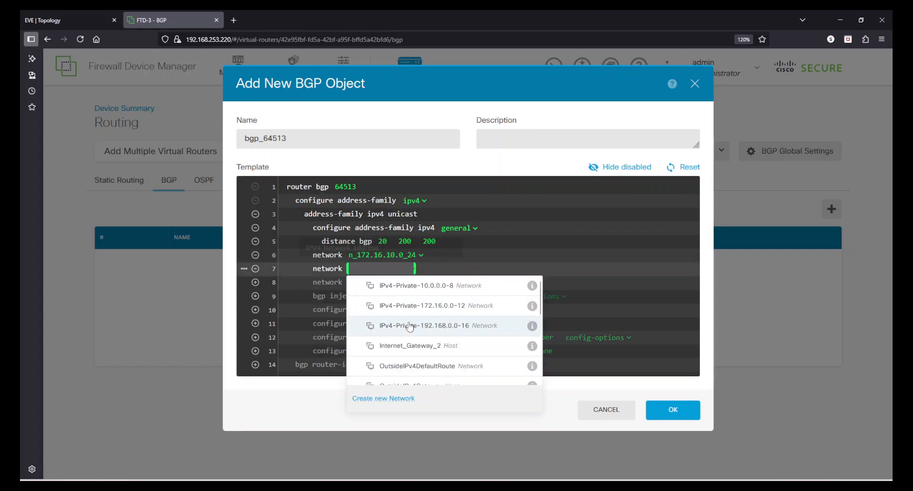
scroll(410, 326, "down", 3)
left_click(425, 333)
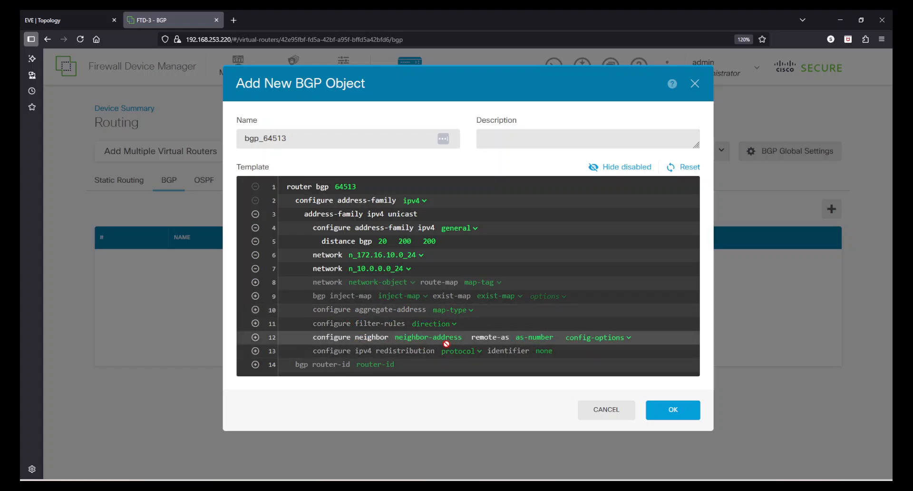
Step: Enable the configure neighbor line with address 172.16.10.1, remote AS 64512 and the properties configuration option
left_click(257, 338)
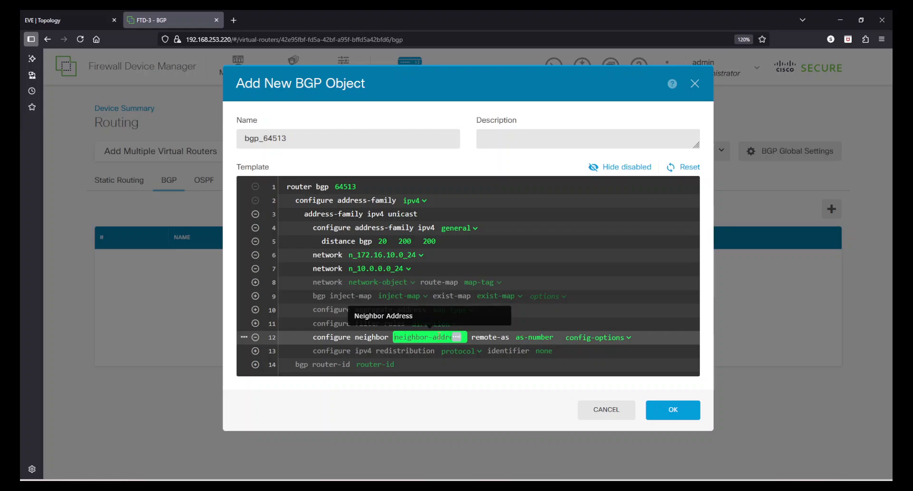
left_click(433, 337)
type("17")
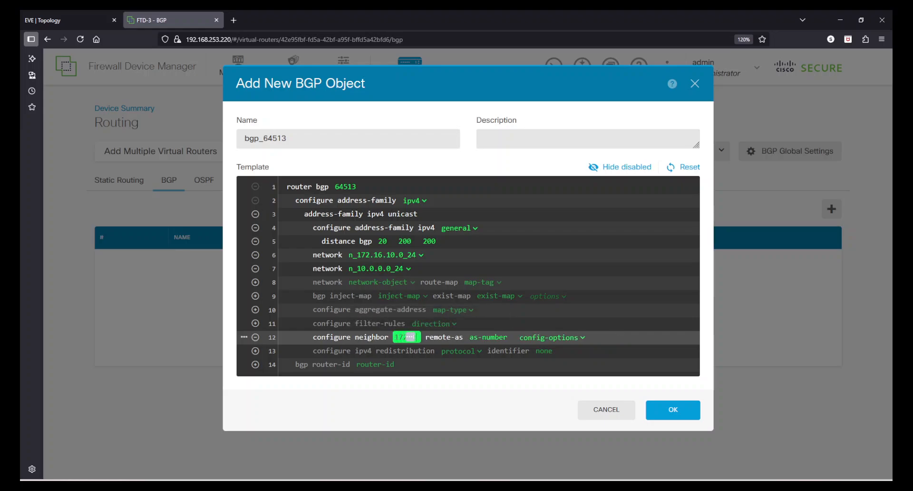
type("2.16.10")
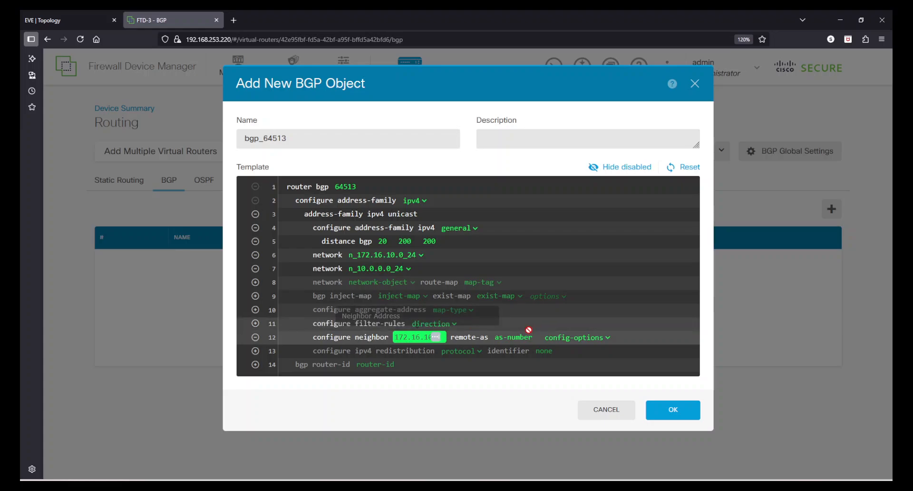
left_click(515, 338)
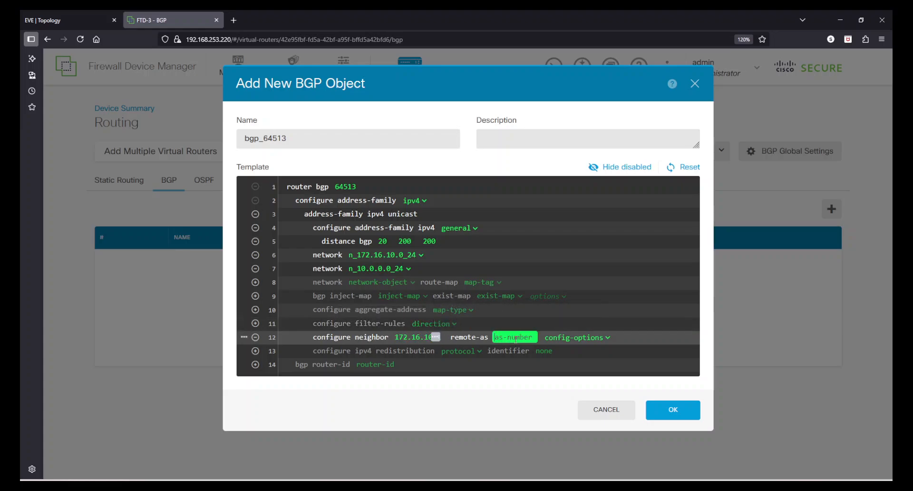
type("64512")
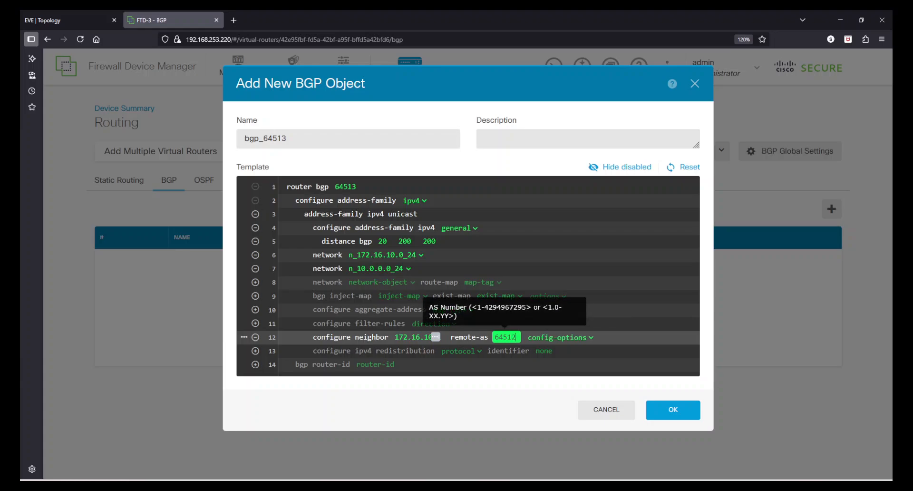
left_click(572, 346)
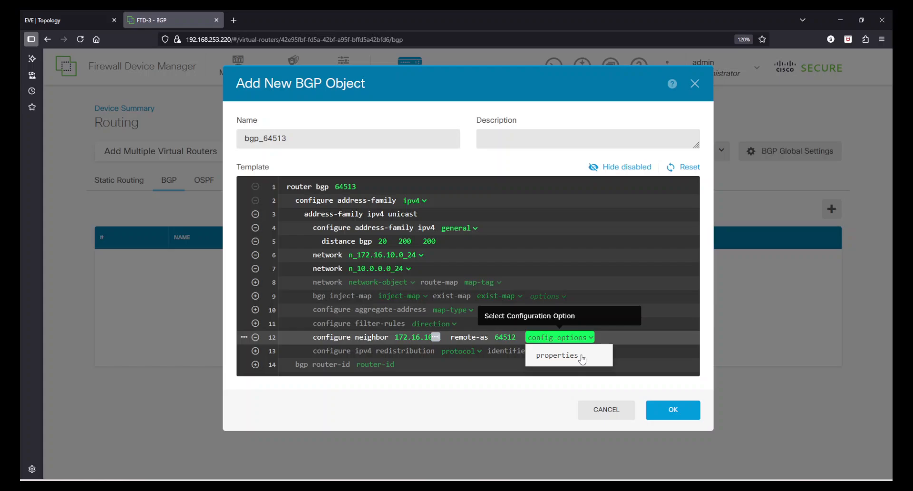
left_click(582, 356)
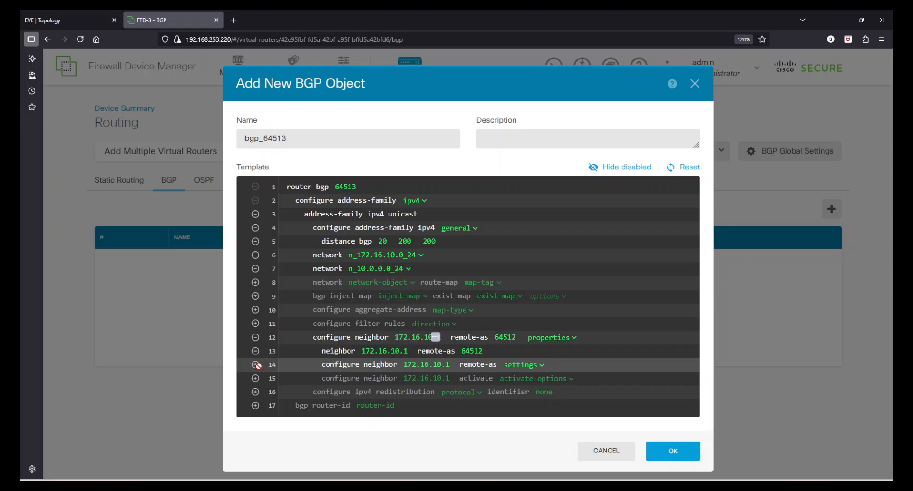
Step: Disable the neighbor's remote-as settings line and hide the disabled template lines
left_click(534, 366)
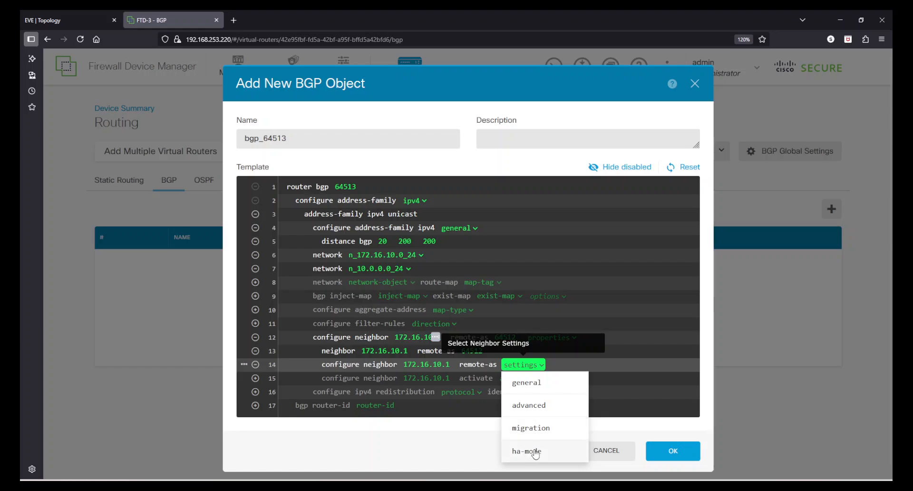
left_click(255, 370)
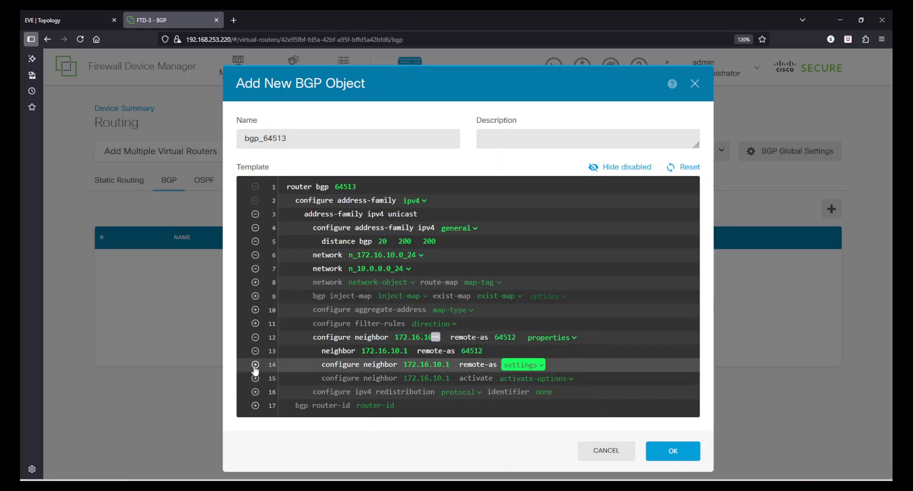
left_click(552, 341)
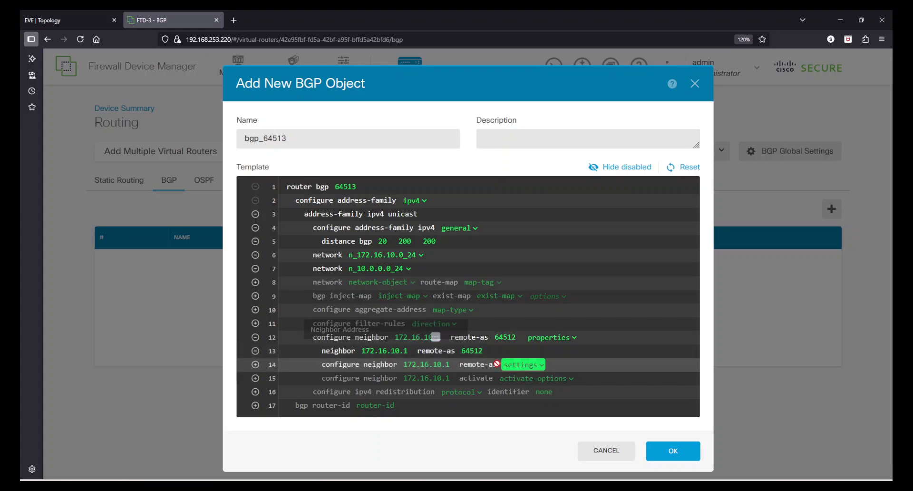
left_click(619, 167)
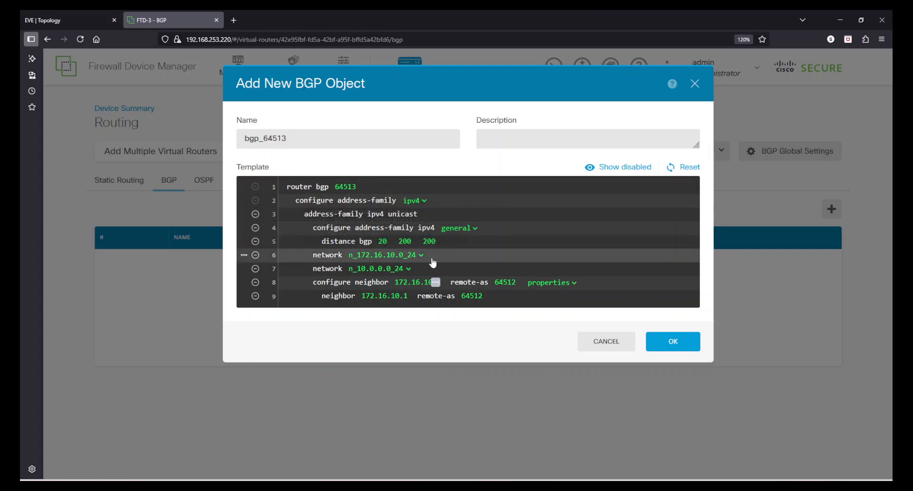
left_click(444, 284)
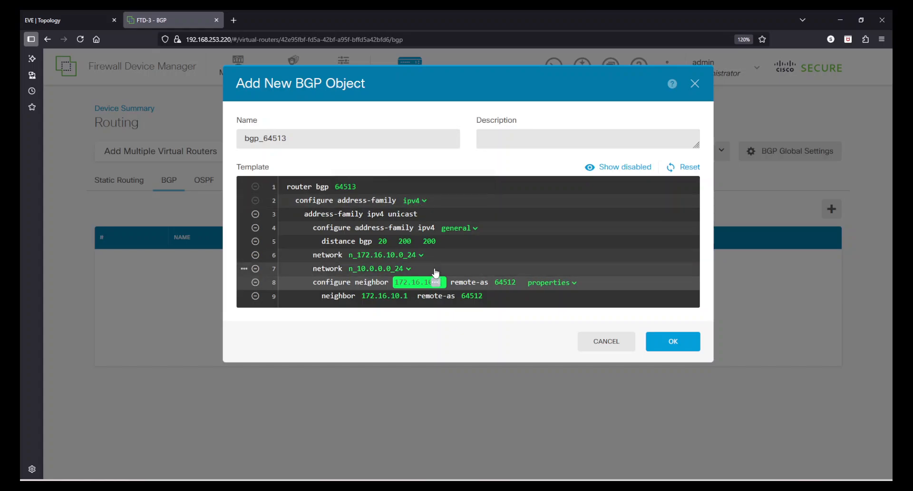
left_click(437, 284)
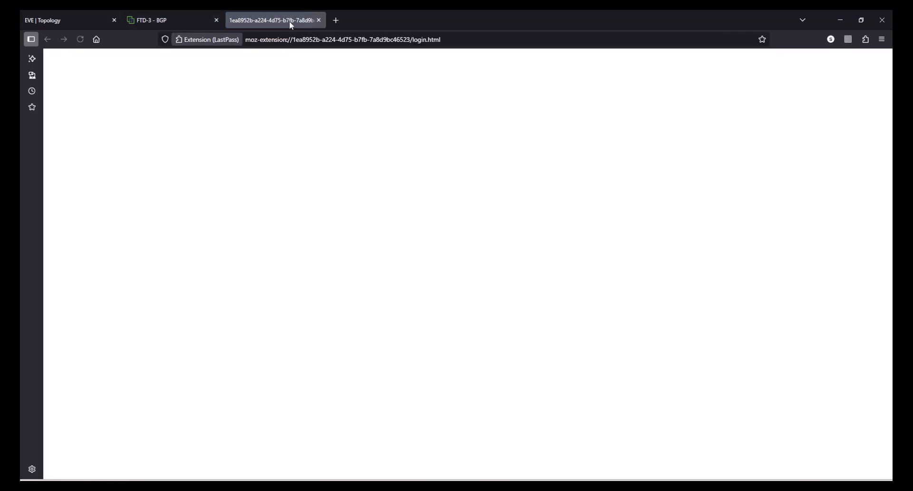
left_click(181, 20)
left_click(319, 20)
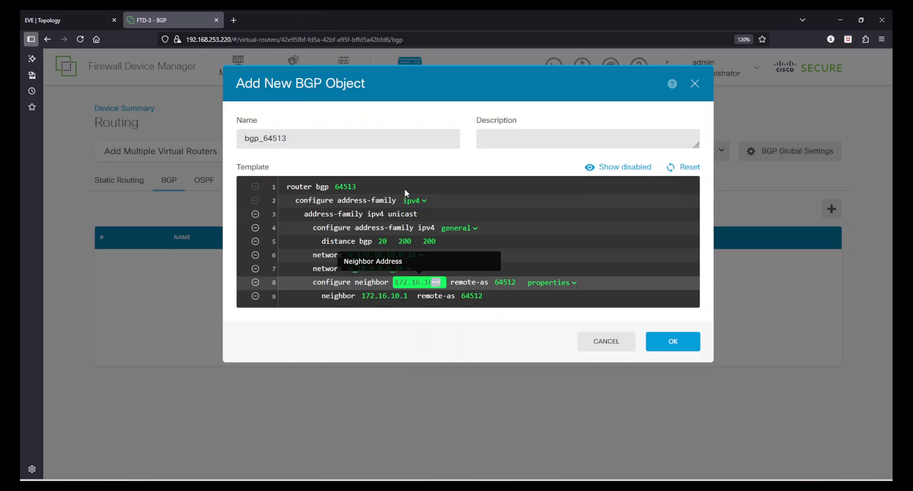
Step: Re-enter 172.16.10.1 as the configure neighbor address in the bgp_64513 template and save the BGP object
key("BackSpace")
key("BackSpace")
key("BackSpace")
key("BackSpace")
key("BackSpace")
key("BackSpace")
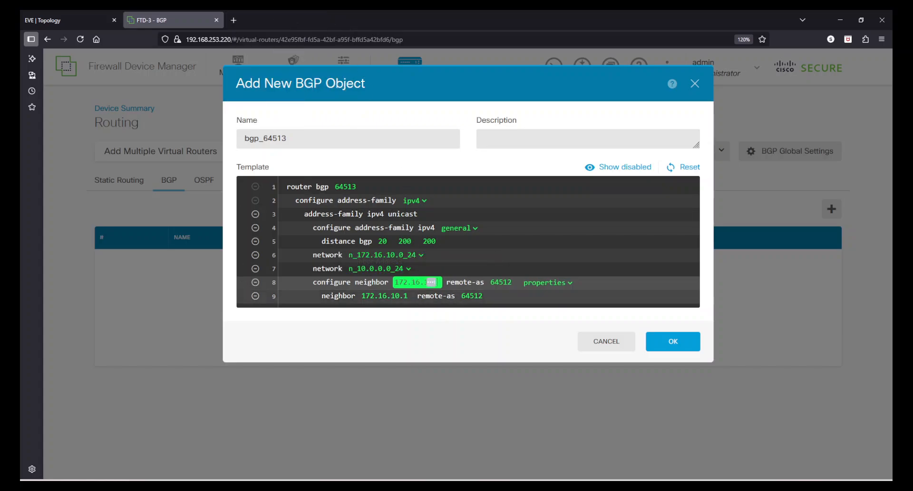
key("BackSpace")
key("BackSpace")
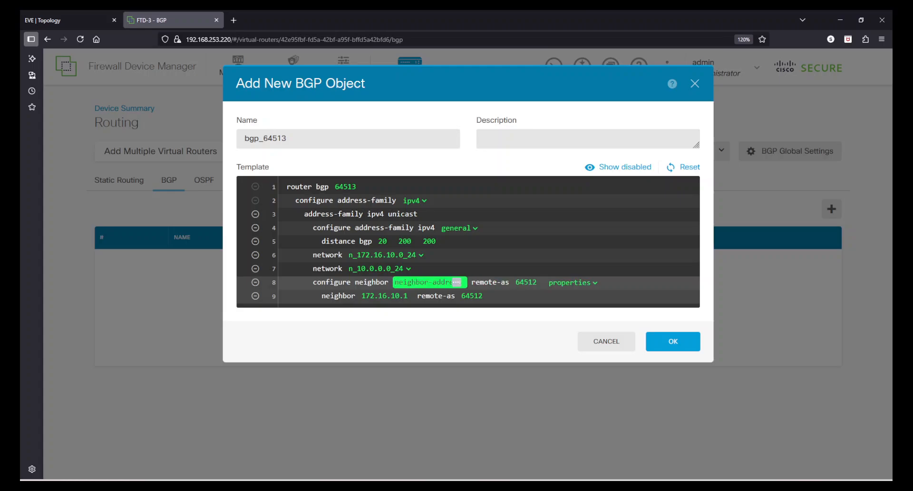
type("172.16.10.")
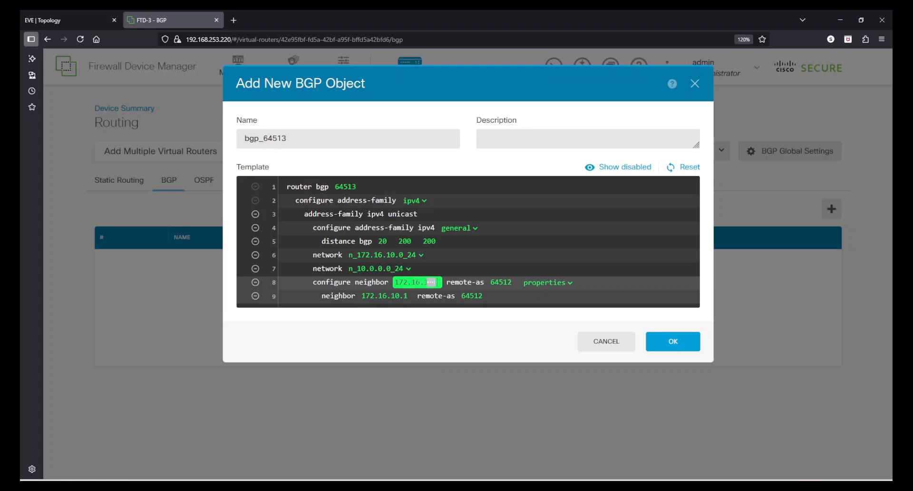
type("1")
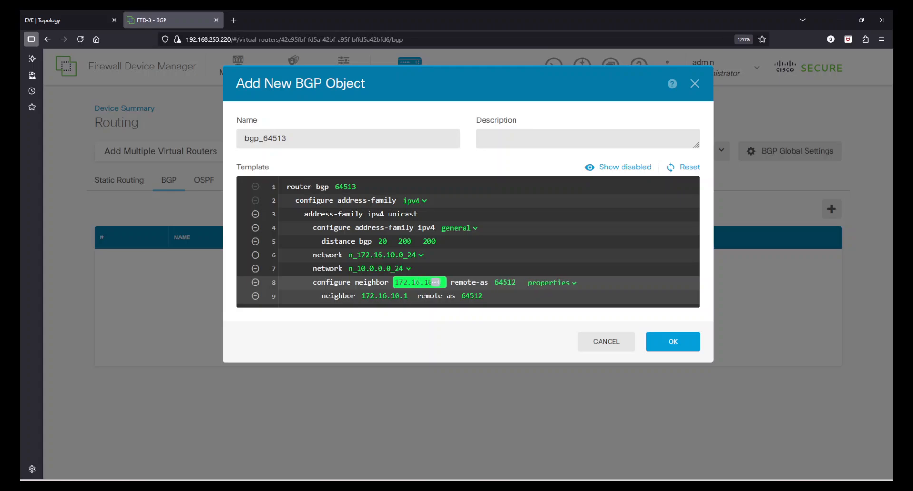
left_click(681, 347)
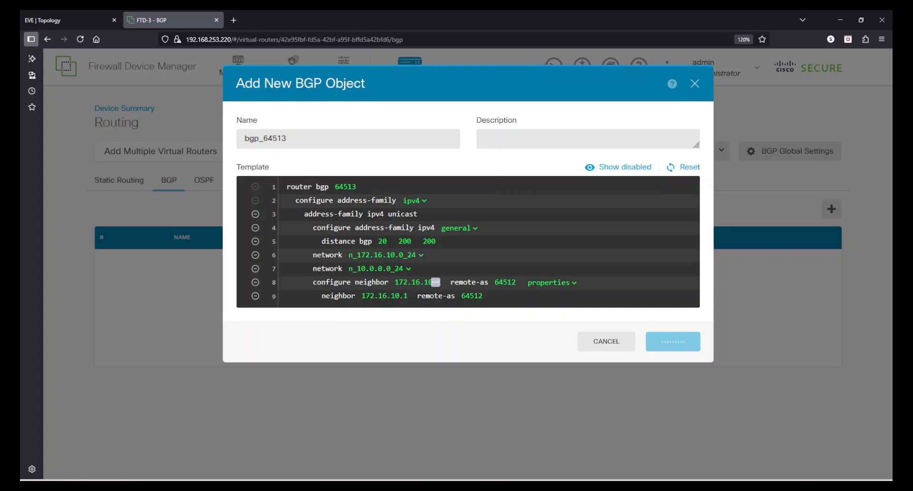
Step: Switch to the Internet_Gateway_2 terminal and run show ip bgp summary
mouse_move(633, 439)
left_click(569, 435)
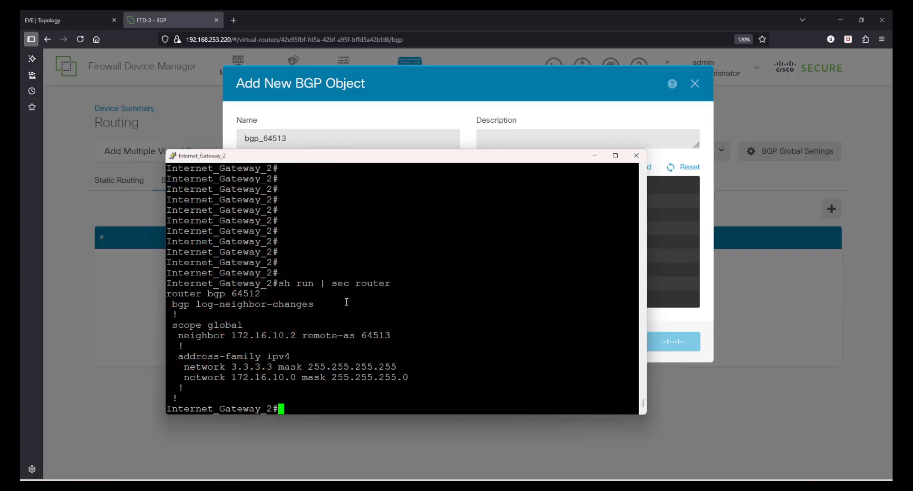
type("show ip ")
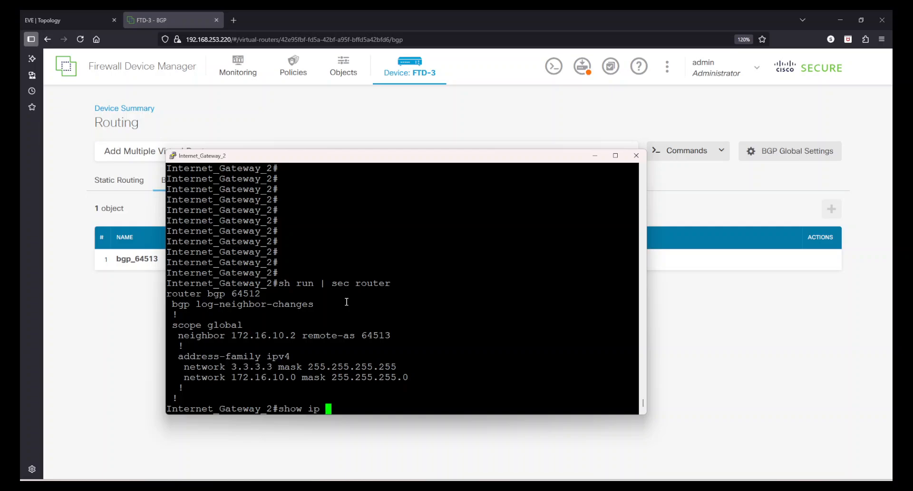
type("bg")
key("Tab")
type("summ")
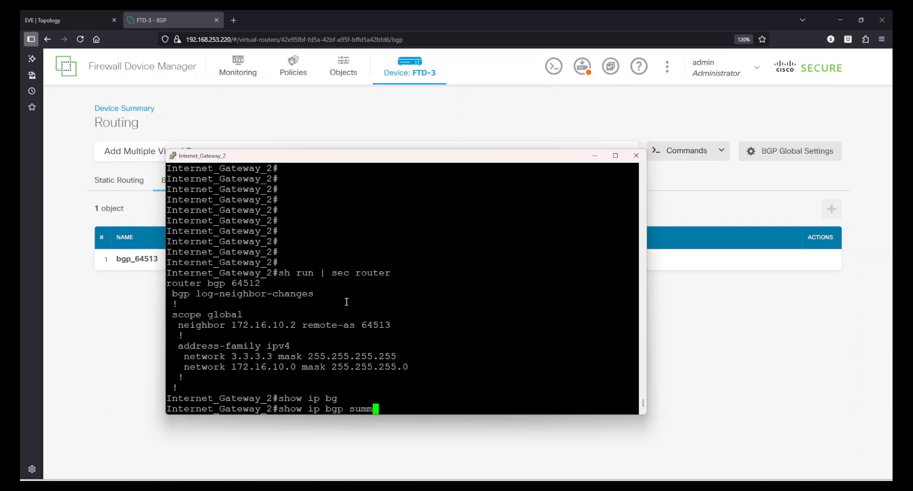
key("Tab")
key("Return")
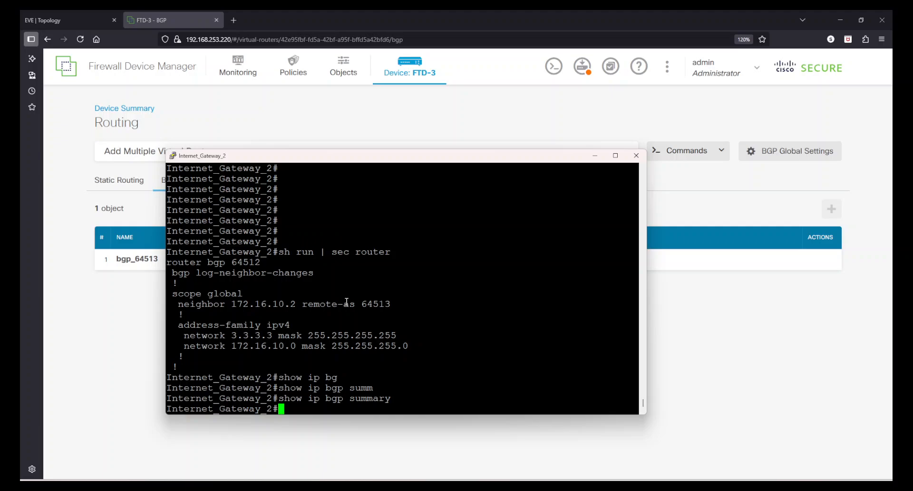
Step: Rerun show ip bgp summary several more times on Internet_Gateway_2
key("Up")
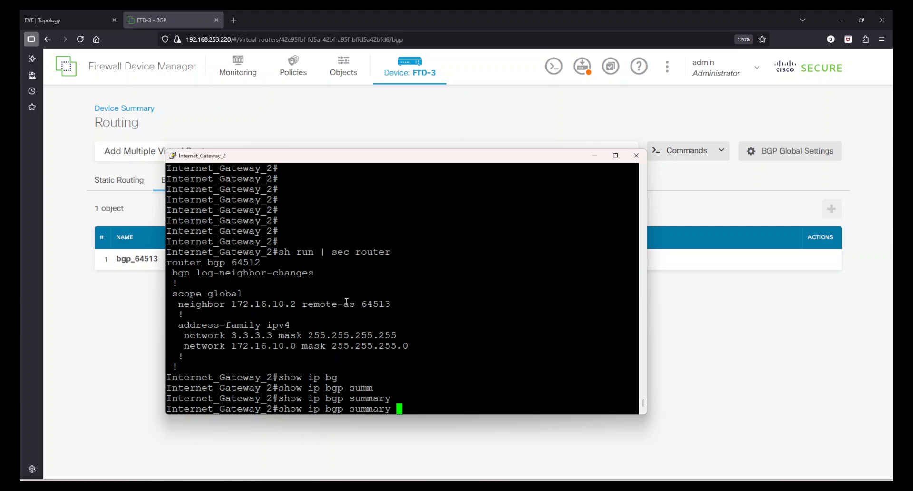
key("Return")
key("Up")
key("Return")
key("Up")
key("Return")
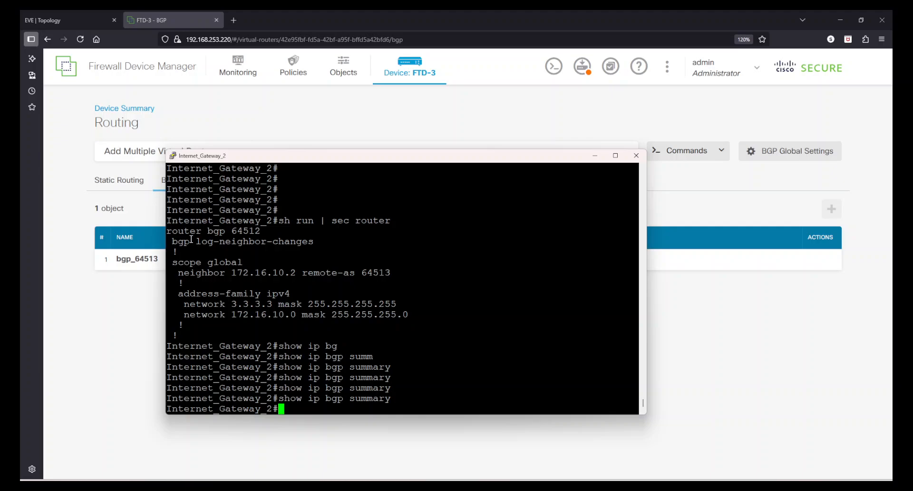
Step: Examine the router's BGP configuration output, covering the AS number, neighbor logging, neighbor remote AS and scope global lines
left_click_drag(187, 232, 263, 231)
left_click(259, 231)
left_click_drag(183, 242, 286, 252)
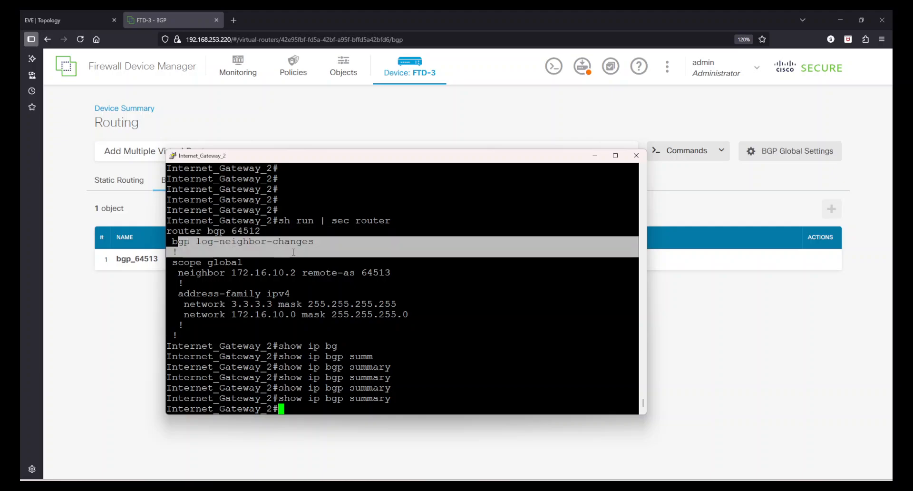
left_click(286, 253)
left_click(224, 272)
left_click_drag(185, 270, 283, 274)
left_click(283, 274)
left_click_drag(363, 273, 386, 273)
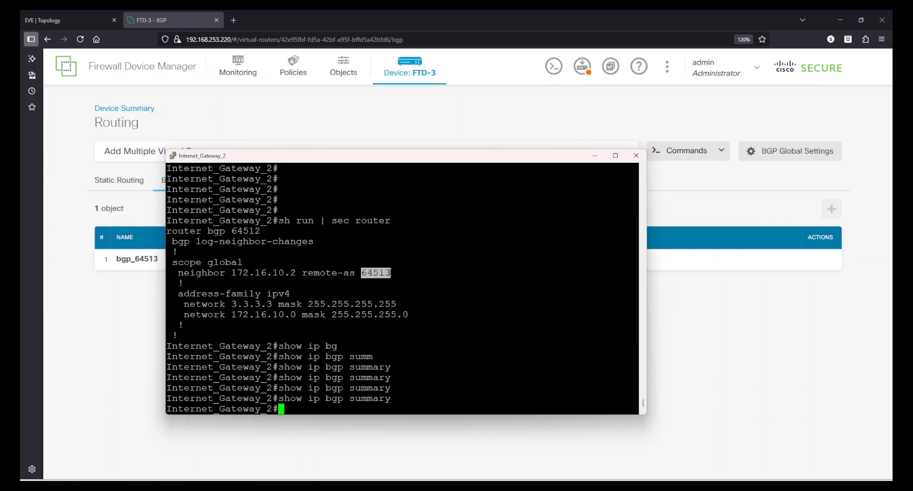
left_click(391, 272)
left_click_drag(241, 263, 175, 262)
right_click(186, 260)
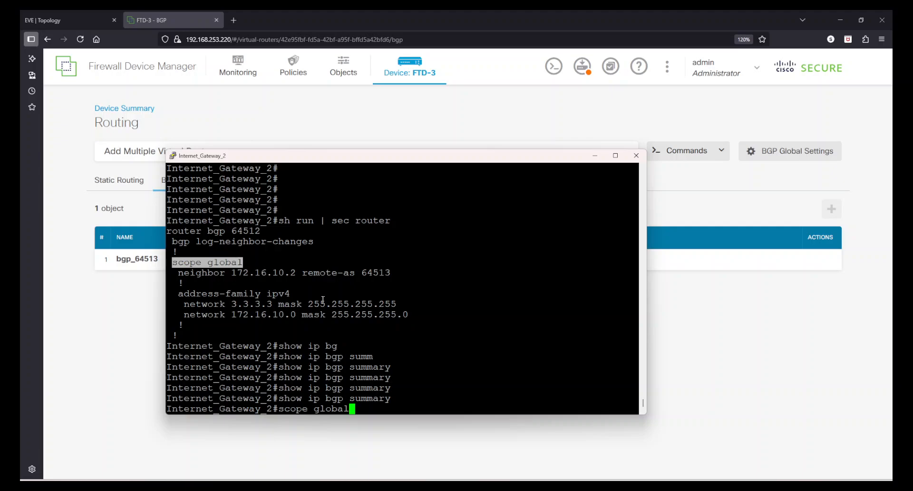
left_click(416, 304)
key("BackSpace")
key("BackSpace")
key("BackSpace")
key("BackSpace")
key("BackSpace")
key("BackSpace")
key("BackSpace")
key("BackSpace")
key("BackSpace")
key("BackSpace")
key("BackSpace")
key("BackSpace")
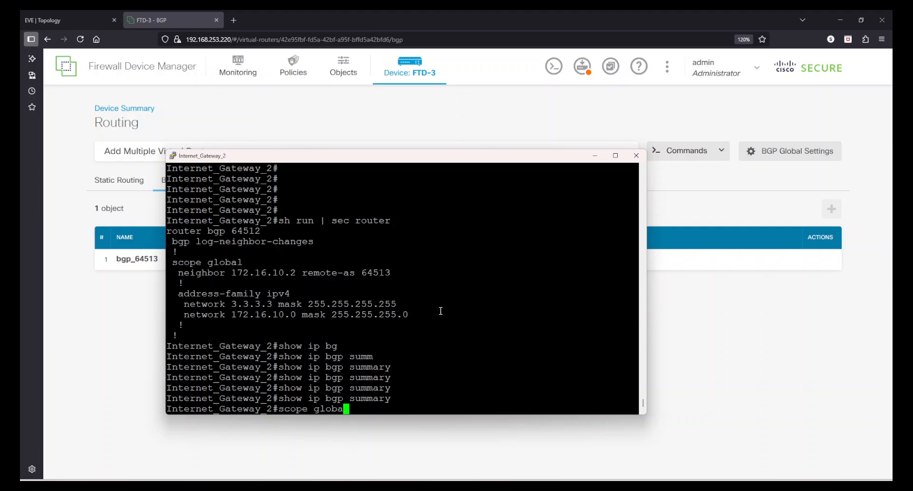
Step: Enter global configuration mode on Internet_Gateway_2 and open the router bgp 64512 configuration
type("conf")
key("Tab")
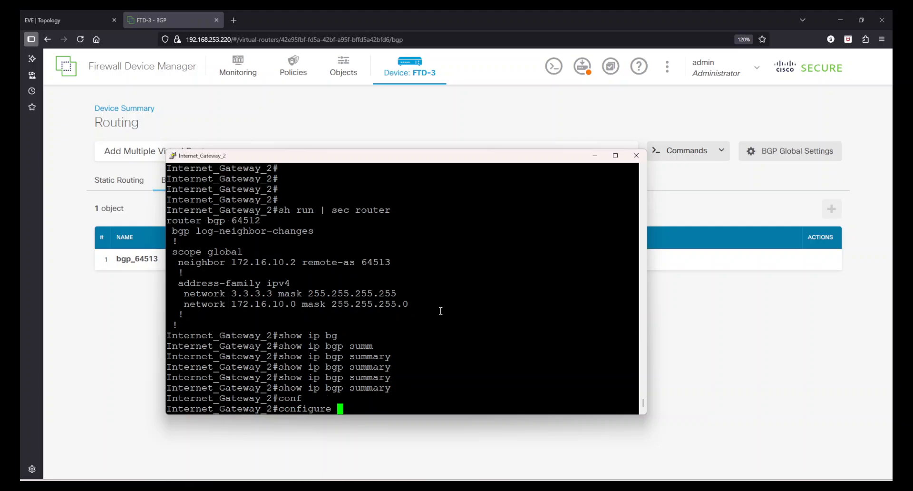
type("t")
key("Return")
type("router b")
key("Tab")
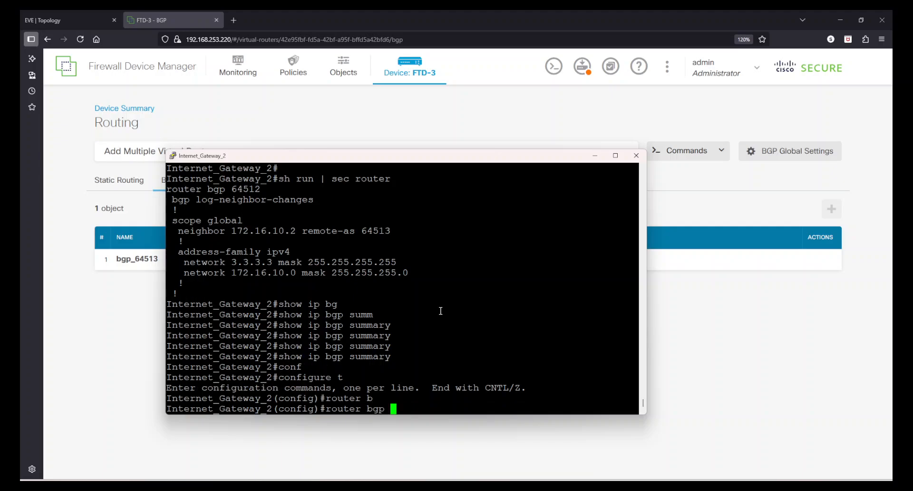
type("64512")
key("Return")
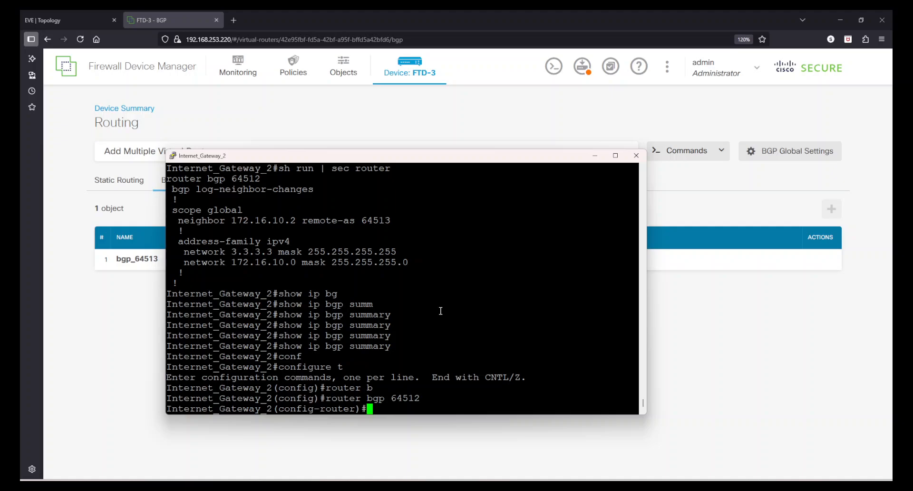
Step: Enter the scope global submode of the BGP router configuration
type("sc")
key("Tab")
type("g;")
key("Tab")
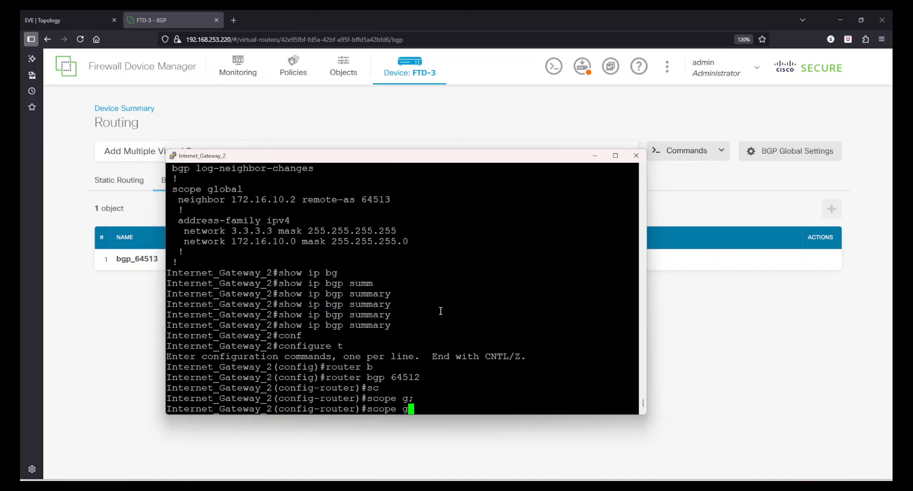
key("Tab")
key("Return")
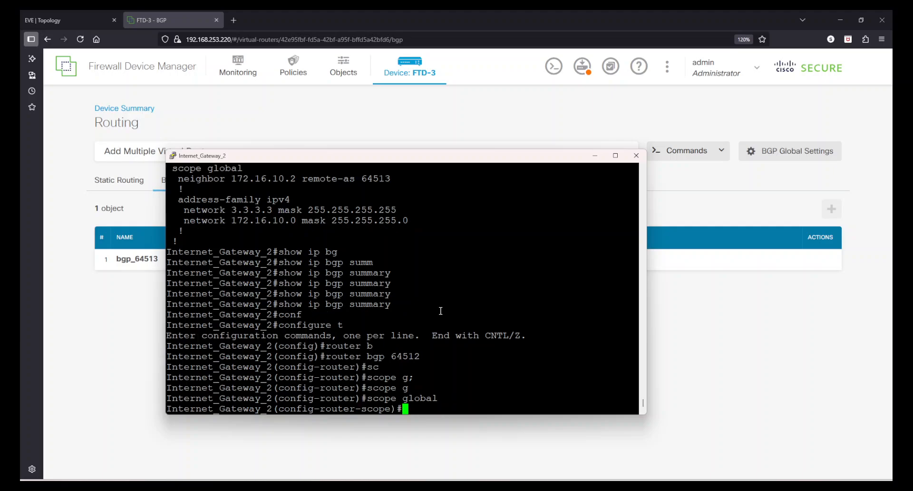
Step: List the available options for neighbor 172.16.10.2 in the global BGP scope with the command-line help
type("ney")
key("BackSpace")
type("i")
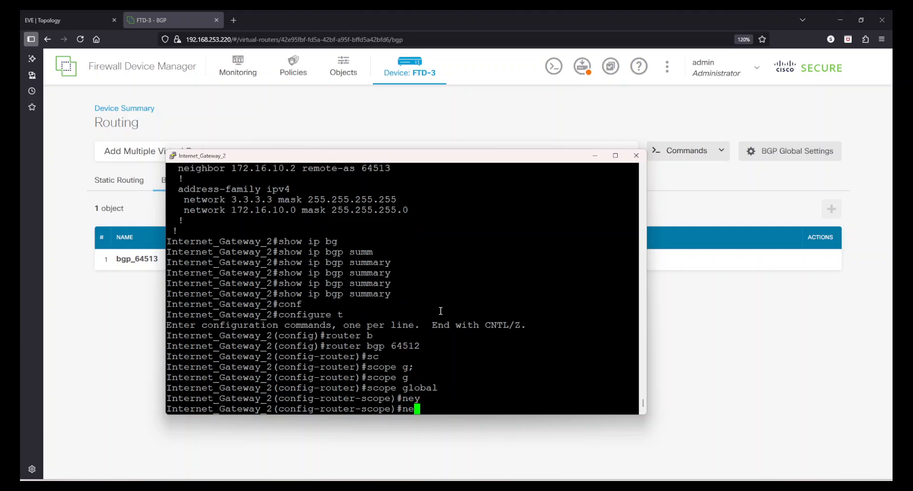
key("Tab")
type("172.16.10.")
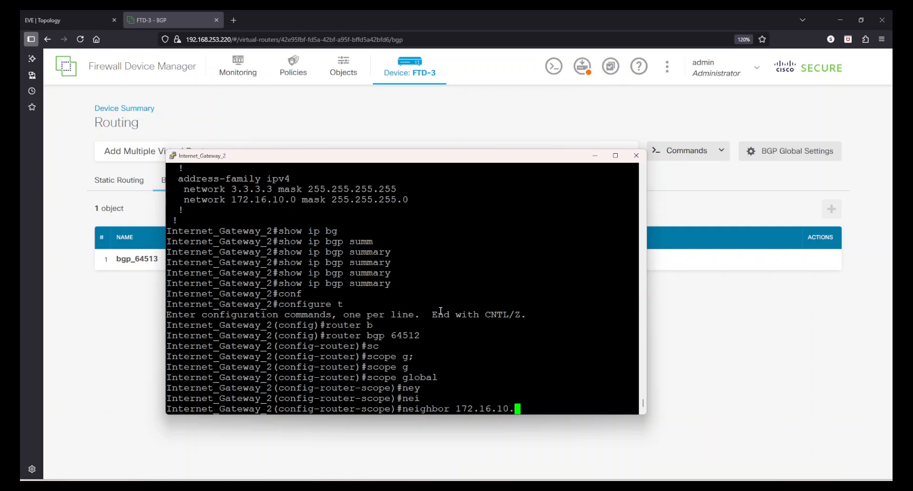
type("2 ?")
Step: Try to complete a neighbor 172.16.10.2 option starting with ac, and clear the unfinished command line
type("ac")
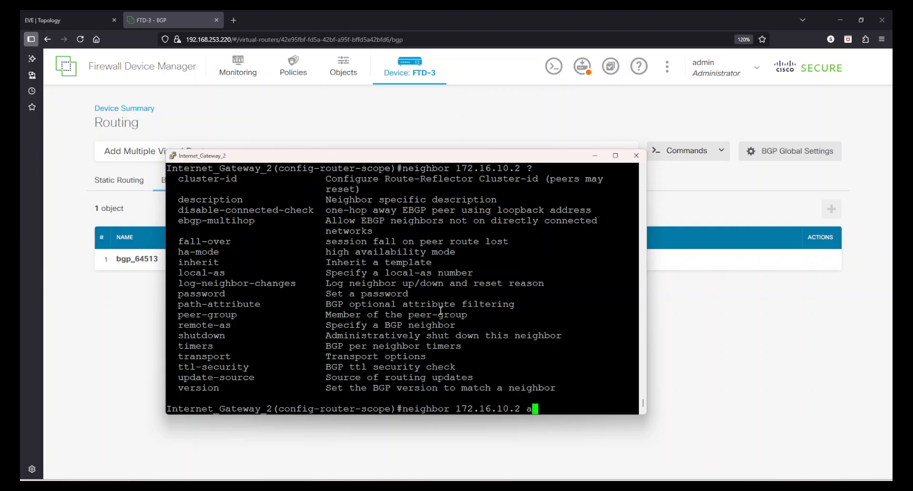
key("Tab")
key("BackSpace")
key("BackSpace")
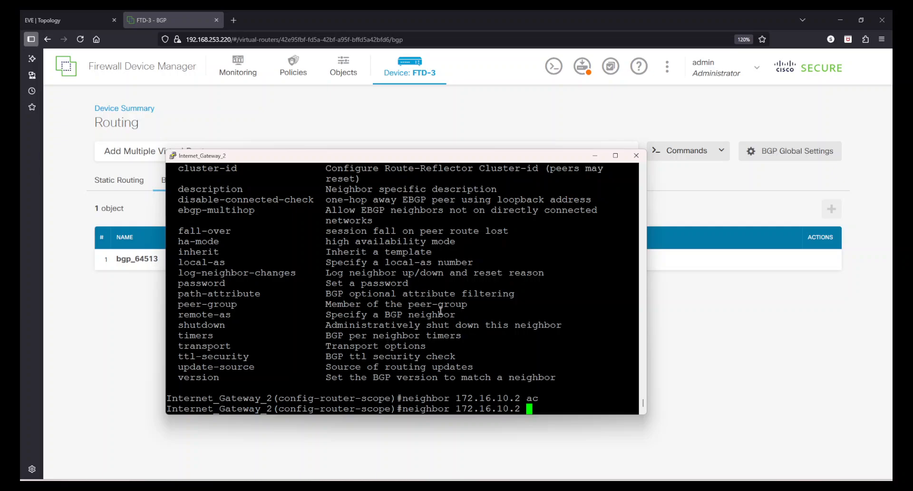
key("BackSpace")
key("BackSpace")
key("BackSpace")
key("BackSpace")
key("BackSpace")
key("BackSpace")
key("BackSpace")
key("BackSpace")
key("BackSpace")
key("BackSpace")
key("BackSpace")
key("BackSpace")
key("BackSpace")
key("BackSpace")
key("BackSpace")
key("BackSpace")
key("BackSpace")
key("BackSpace")
key("BackSpace")
key("BackSpace")
Step: Exit the BGP scope, router and global configuration modes back to the privileged prompt
type("exit")
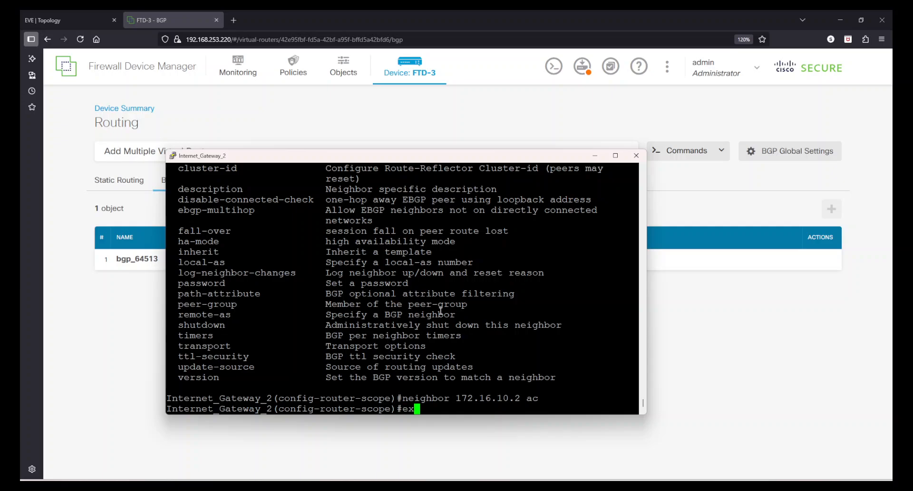
key("Return")
type("exit")
key("Return")
key("Return")
key("Return")
key("Return")
key("Return")
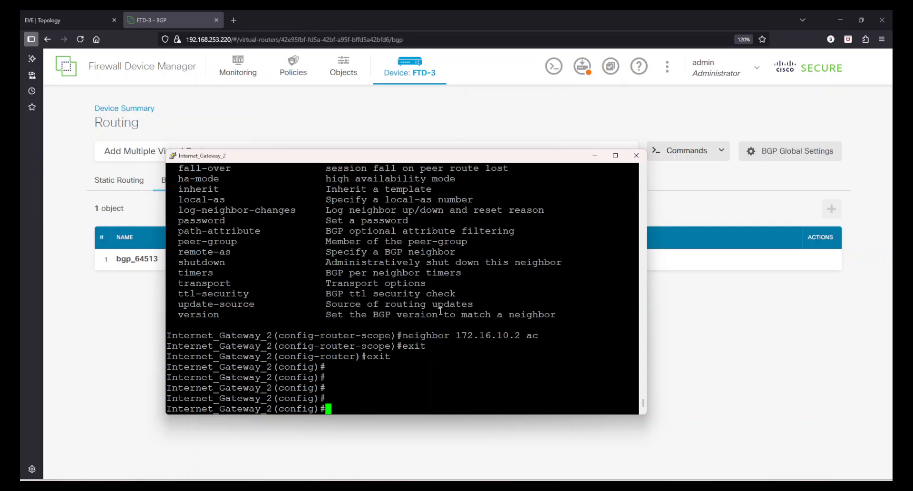
type("exit")
key("Return")
key("Return")
key("Return")
Step: Display the running configuration of Internet_Gateway_2 and page through it to the router bgp 64512 section
type("shj")
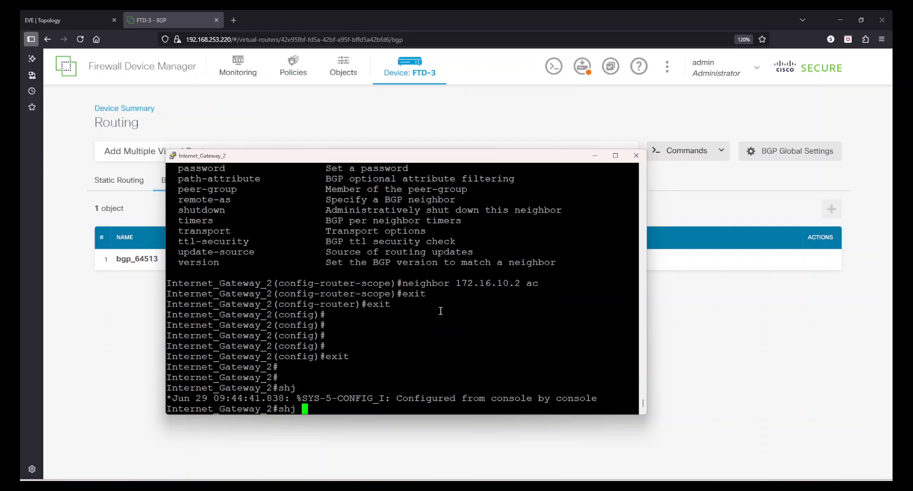
key("BackSpace")
type("run")
key("Return")
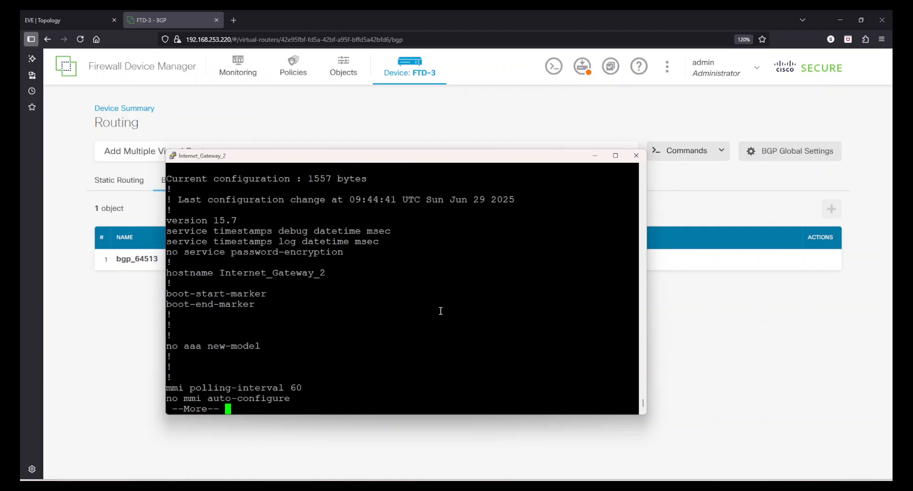
key("space")
key("space")
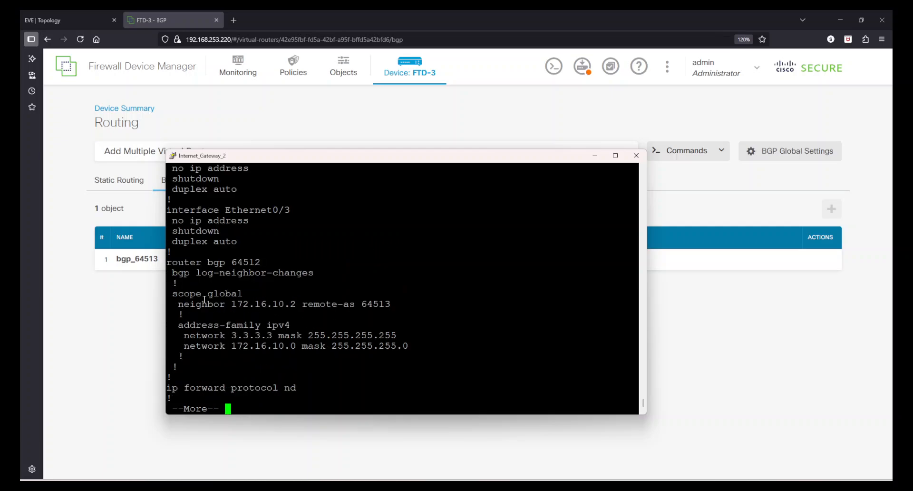
Step: Examine the neighbor, network and log-neighbor-changes lines of the BGP section, and page to the end of the configuration
left_click_drag(179, 306, 383, 308)
triple_click(383, 307)
left_click_drag(191, 336, 408, 346)
left_click_drag(175, 272, 238, 274)
key("space")
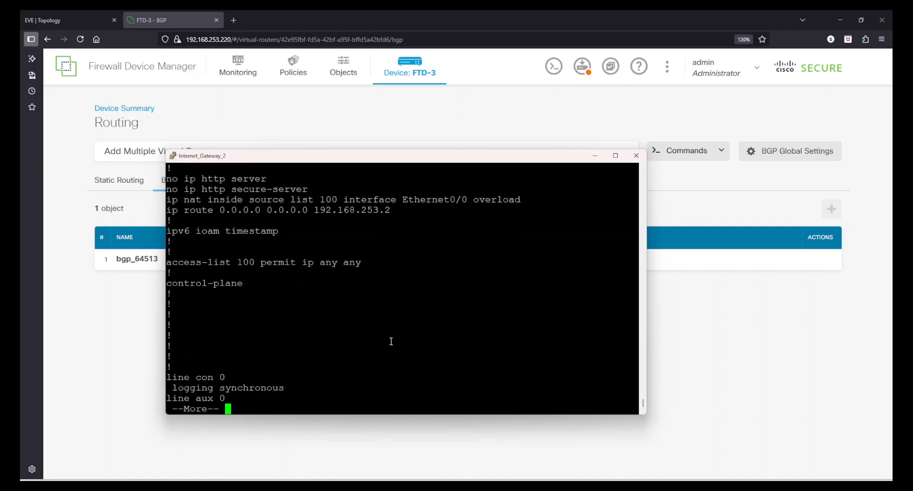
key("space")
Step: Review the address-family ipv4 lines under router bgp 64512 in the displayed configuration, and clear the unfinished show command
type("show")
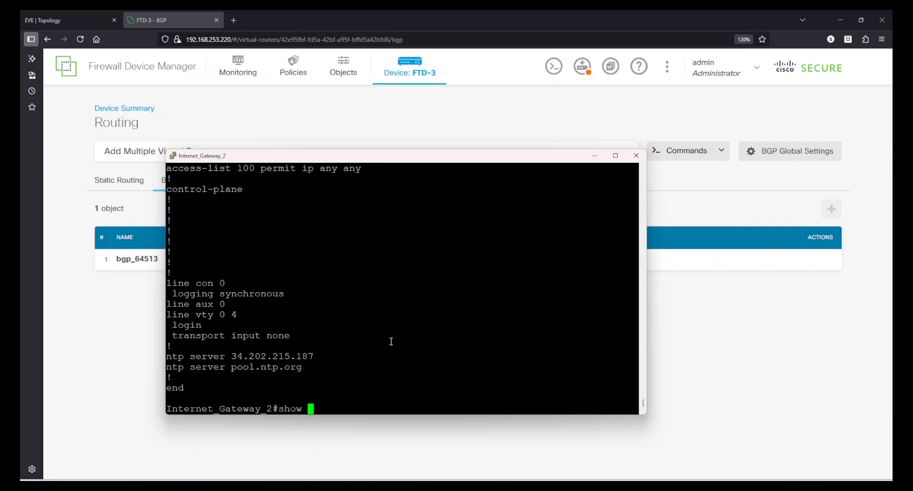
scroll(306, 268, "up", 4)
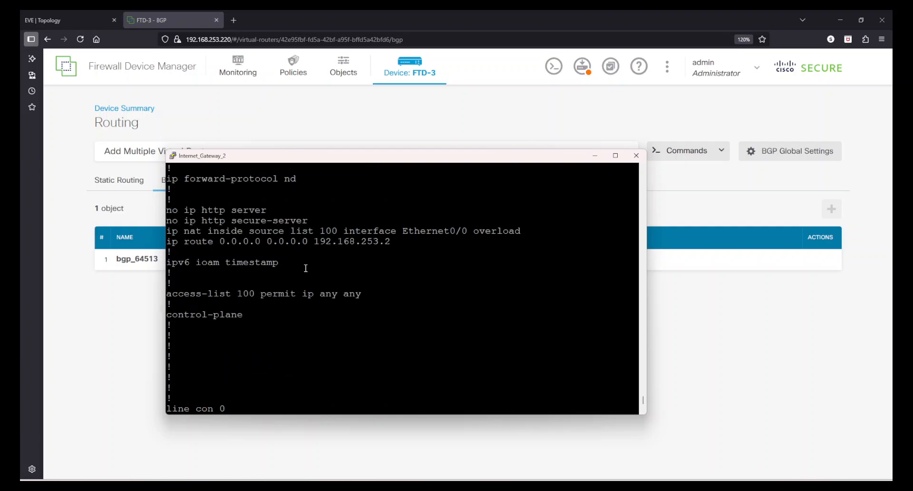
scroll(306, 268, "up", 4)
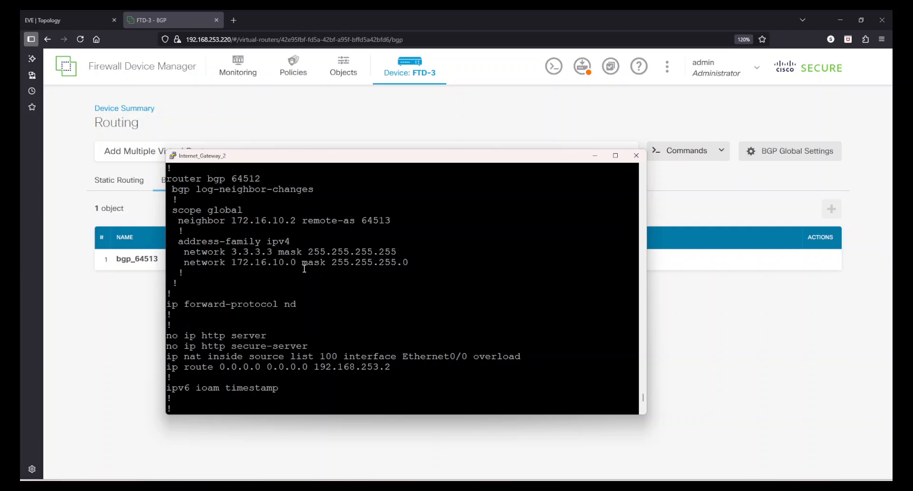
left_click_drag(180, 241, 274, 242)
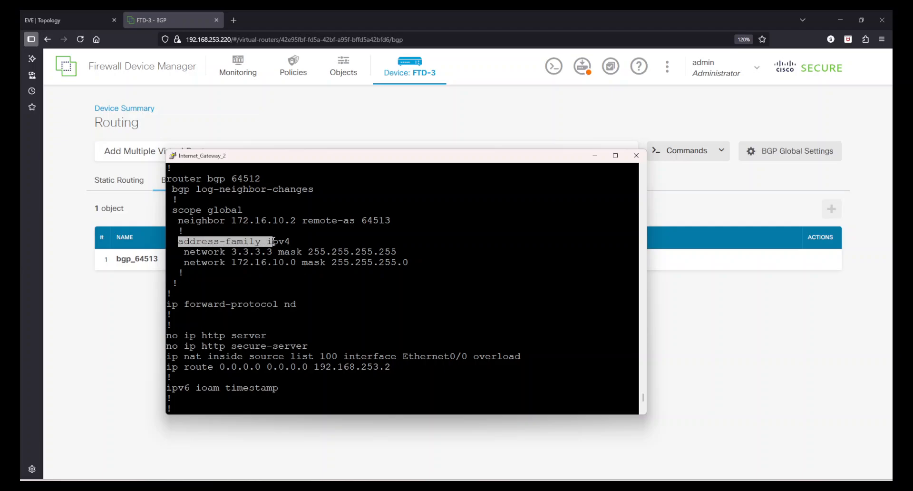
left_click(341, 248)
type("show")
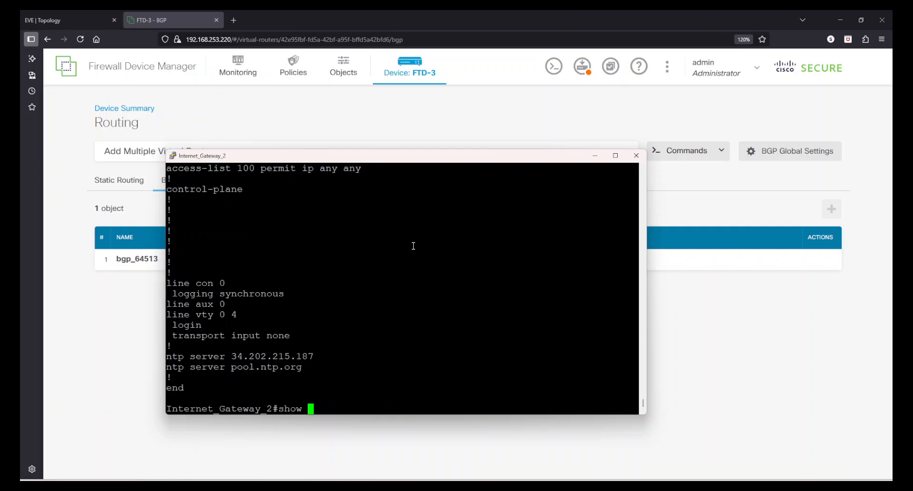
key("BackSpace")
key("BackSpace")
key("BackSpace")
key("BackSpace")
key("BackSpace")
Step: Enter global configuration on Internet_Gateway_2 and go into address-family ipv4 under router bgp 64512
type("conf t")
key("Return")
type("router b")
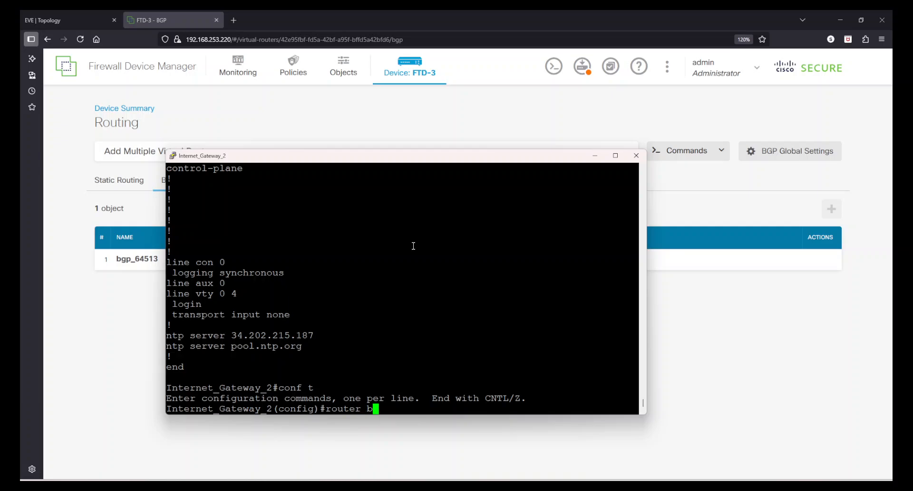
type("gp 64512")
key("Return")
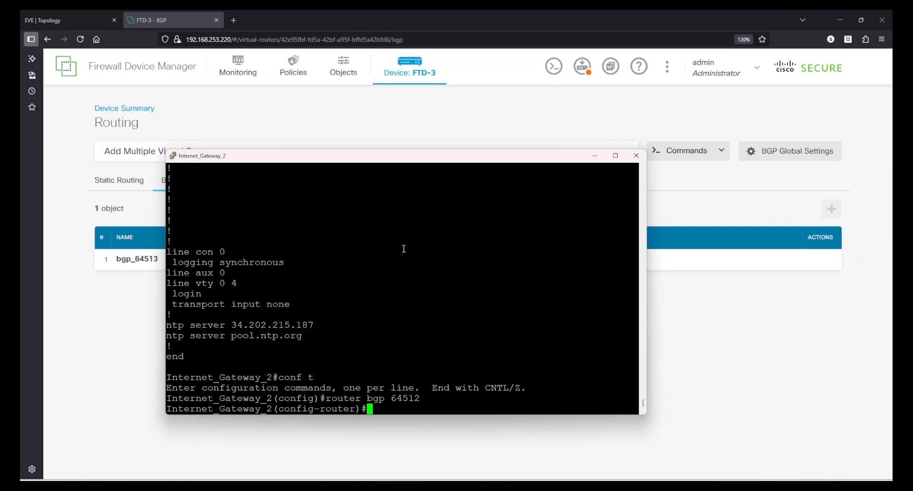
type("address-family ipv4")
key("Return")
Step: List the options for neighbor 172.16.10.2 and activate this neighbor in the IPv4 address family
type("ne")
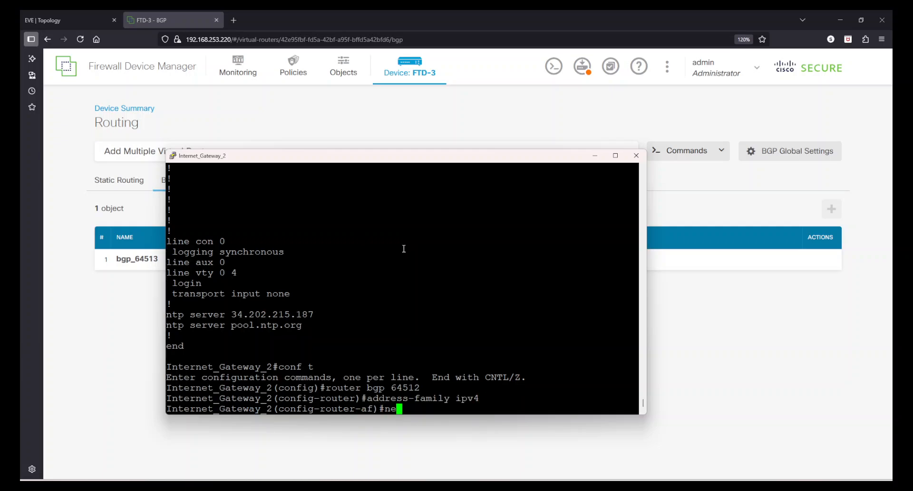
key("Tab")
type("i")
key("Tab")
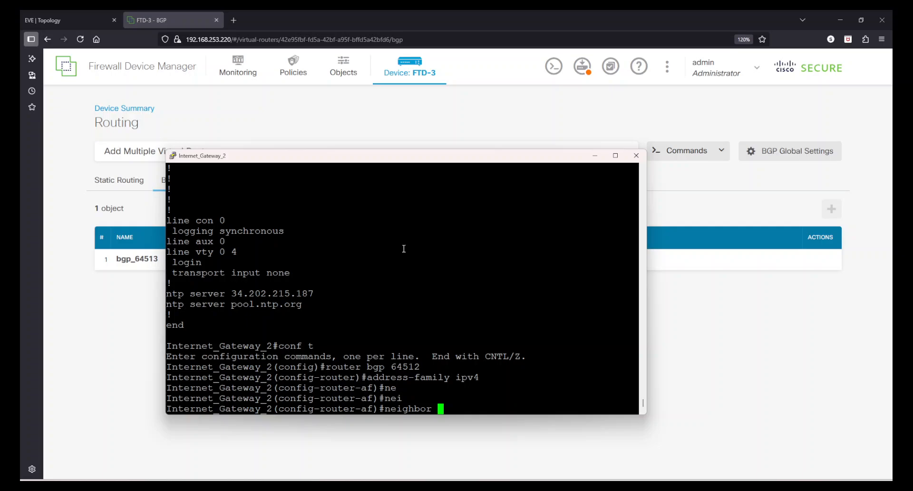
type("172.16.10.2 ?")
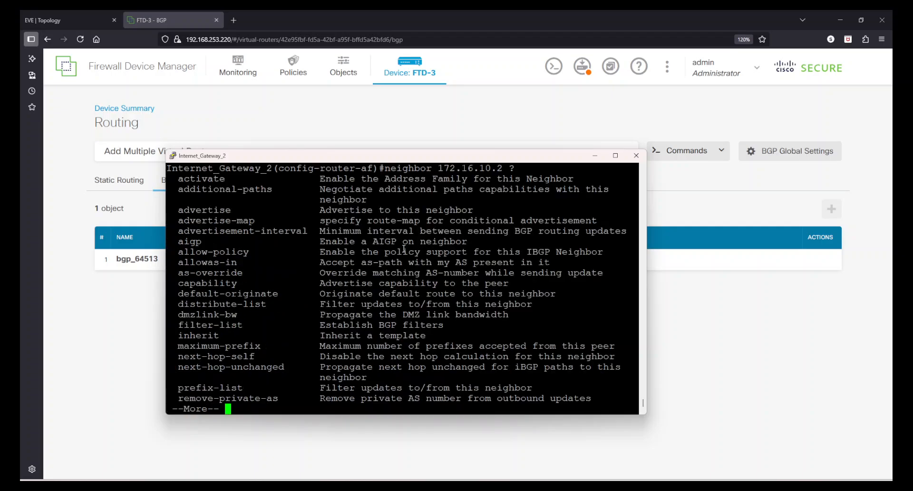
key("space")
type("ac")
key("Tab")
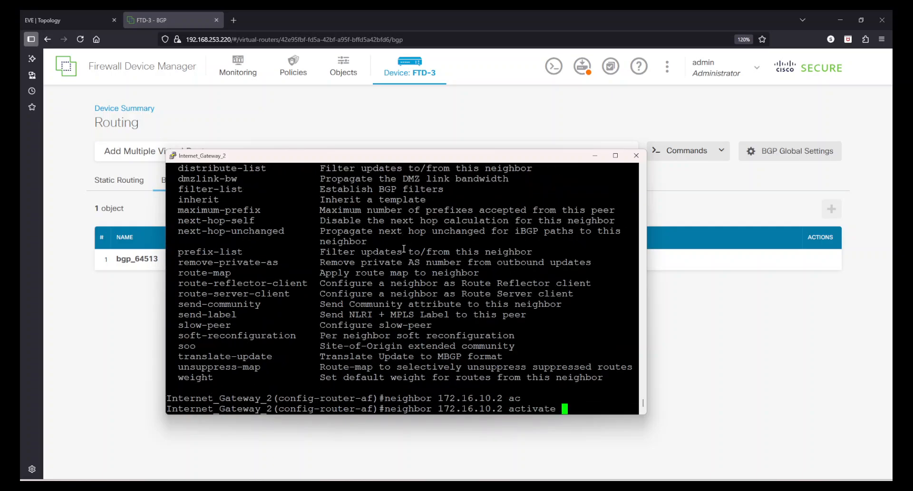
key("Return")
Step: End the configuration session and save the router's configuration with wr me
type("end")
key("Return")
type("wr me")
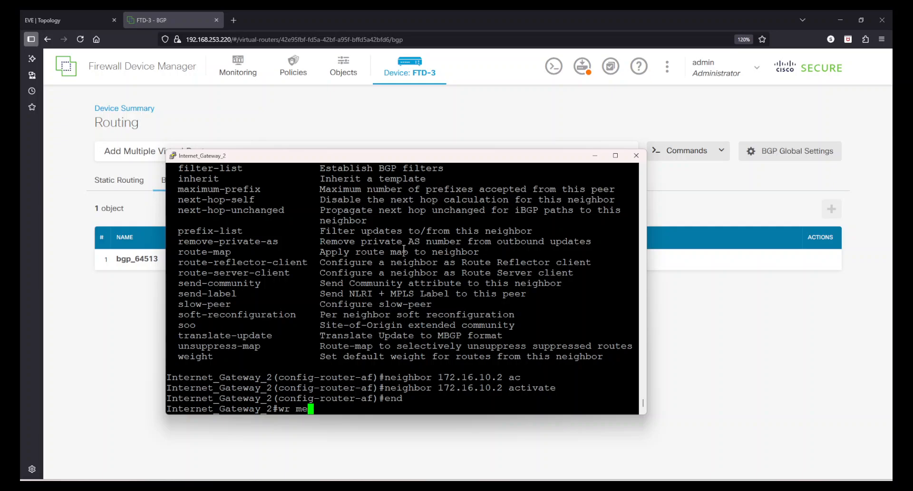
key("Return")
Step: Display the BGP summary with show ip bgp summary, and repeat it to check the neighbor state
type("show ip bg")
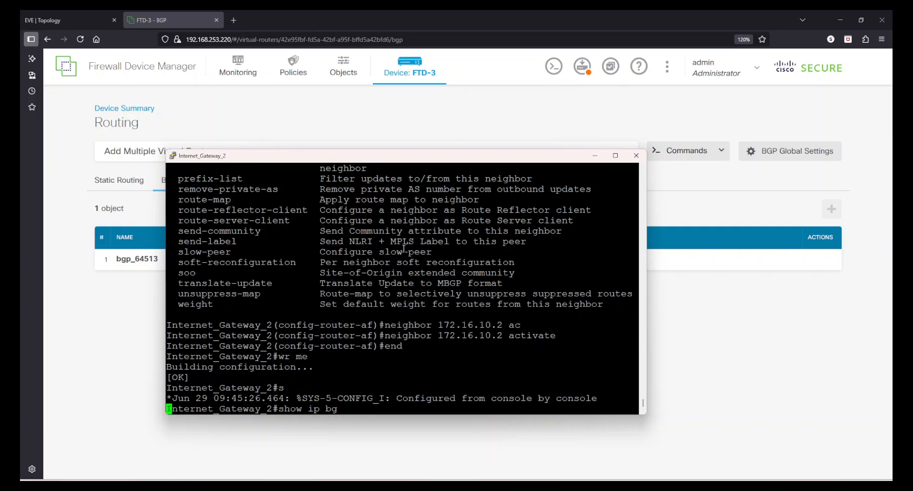
key("Tab")
type("su")
key("Tab")
key("Return")
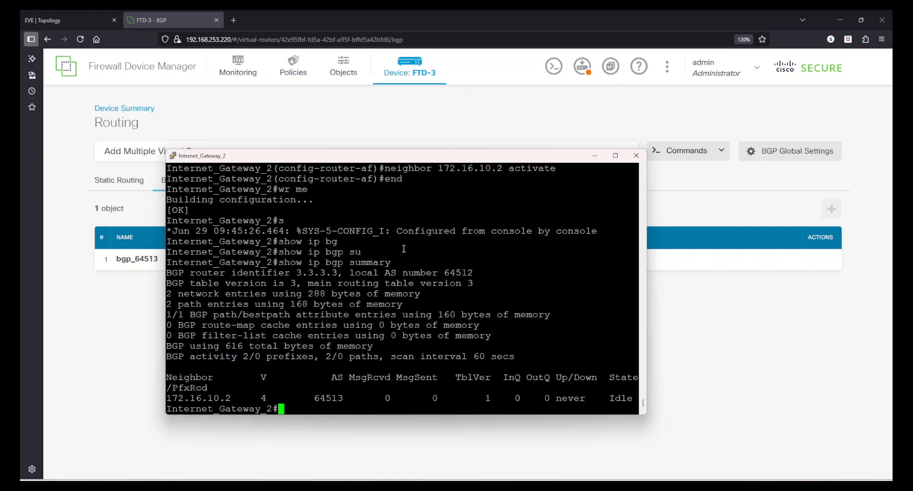
key("Return")
key("Return")
key("Up")
key("Return")
Step: Save the configuration again with wr me and display its routing section with show run | sec router
type("wr me")
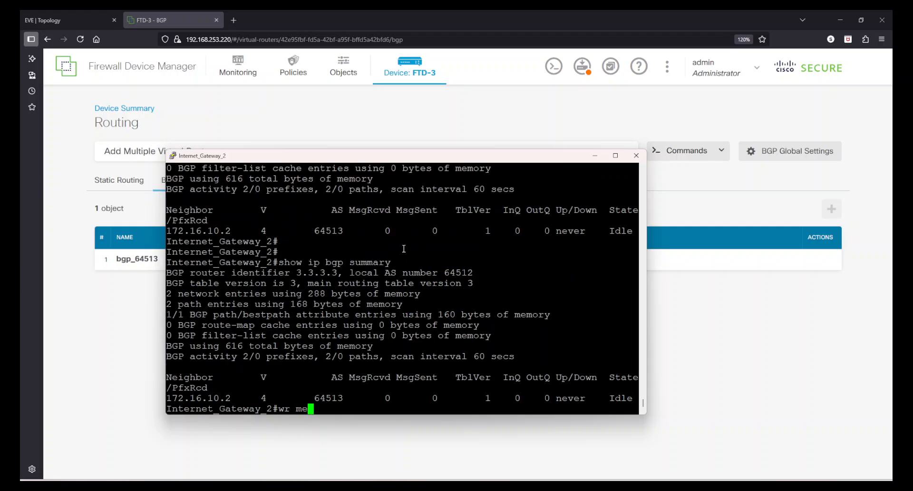
key("Return")
type("show run ")
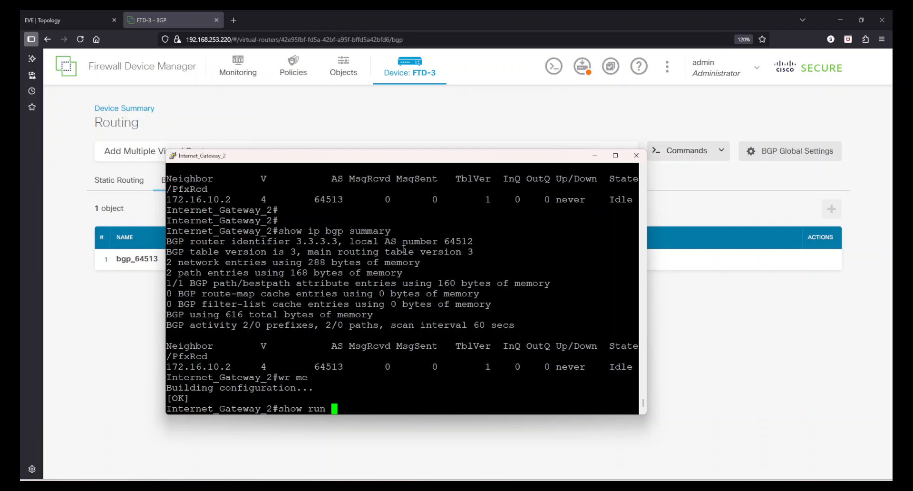
type("| sec router")
key("Return")
key("Return")
key("Return")
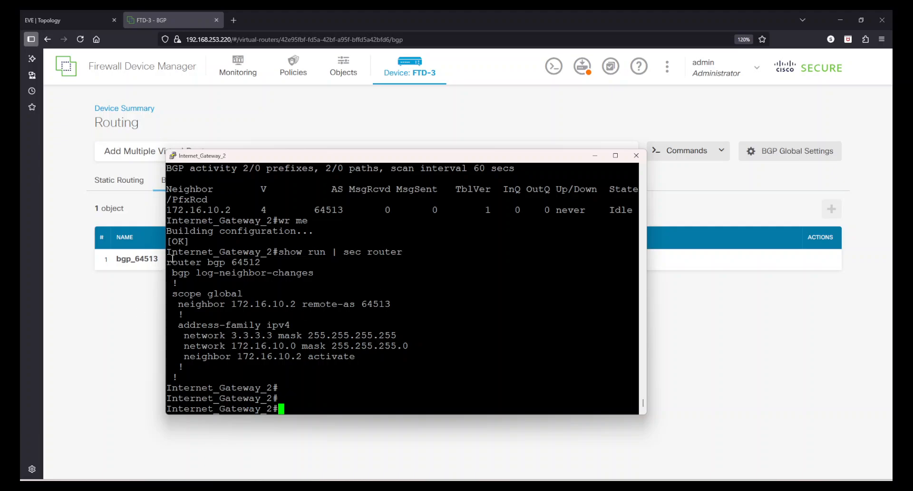
Step: Examine the router bgp 64512 lines, including the networks and neighbor activation, and the neighbor's state in the summary
left_click_drag(173, 259, 318, 315)
left_click_drag(360, 356, 180, 336)
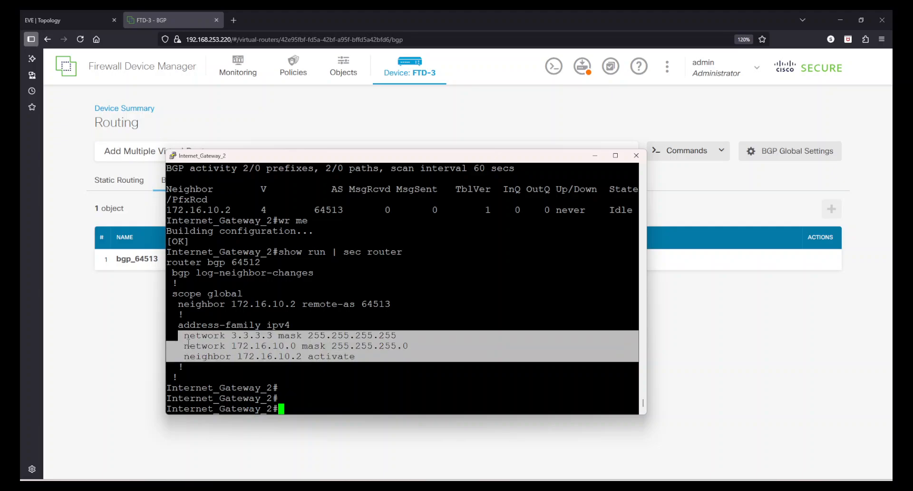
left_click(314, 293)
left_click_drag(186, 212, 633, 210)
Step: Switch to Firewall Device Manager, deploy the pending BGP changes on FTD-3 and dismiss the deployment dialog
left_click(698, 376)
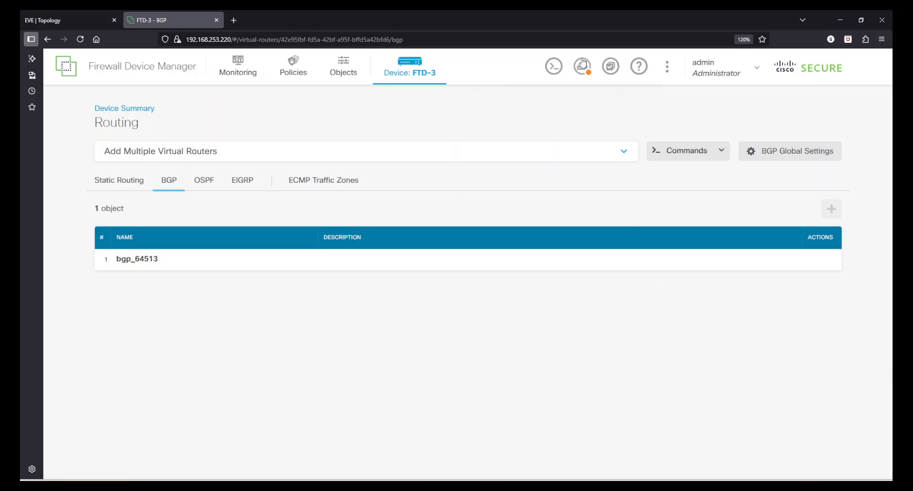
left_click(583, 68)
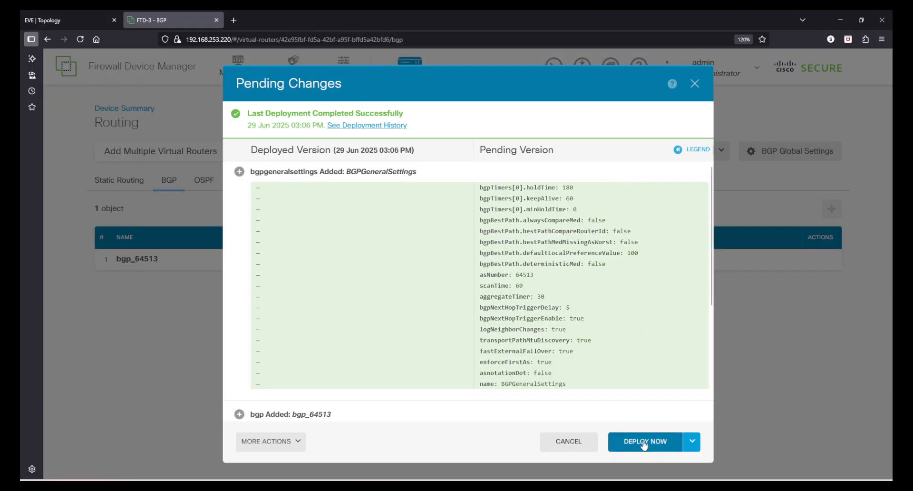
left_click(644, 443)
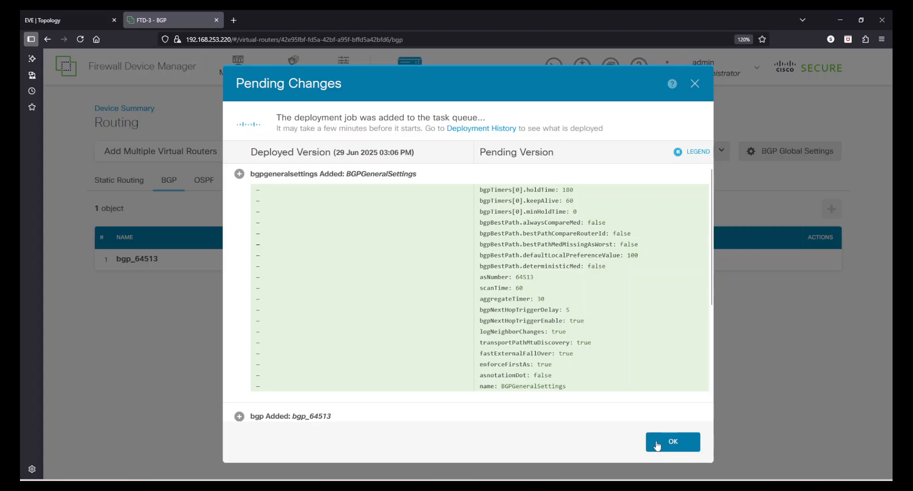
left_click(655, 441)
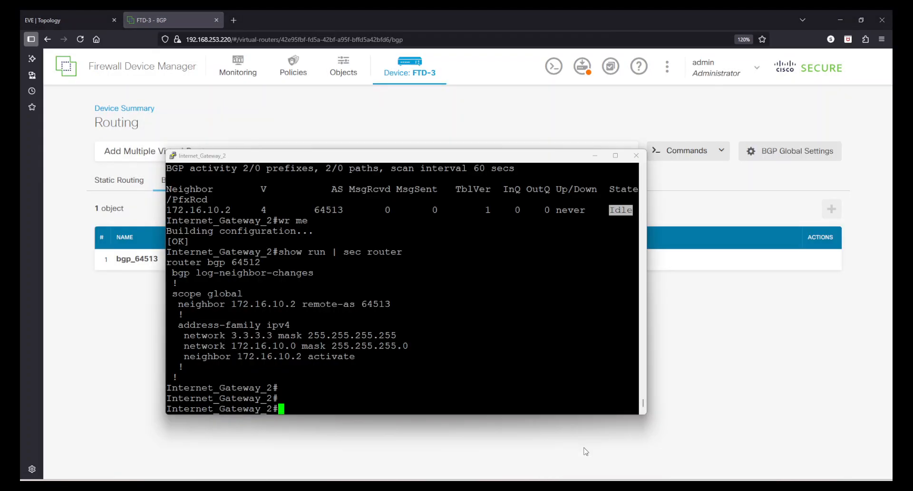
Step: Return to the Internet_Gateway_2 terminal, display its routing table with show ip route and examine the connected routes
left_click(559, 449)
type("show ip route")
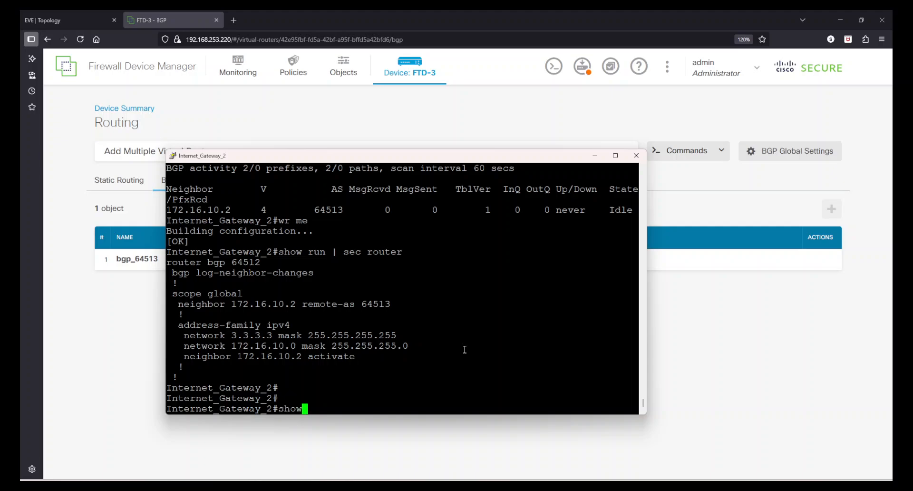
key("Return")
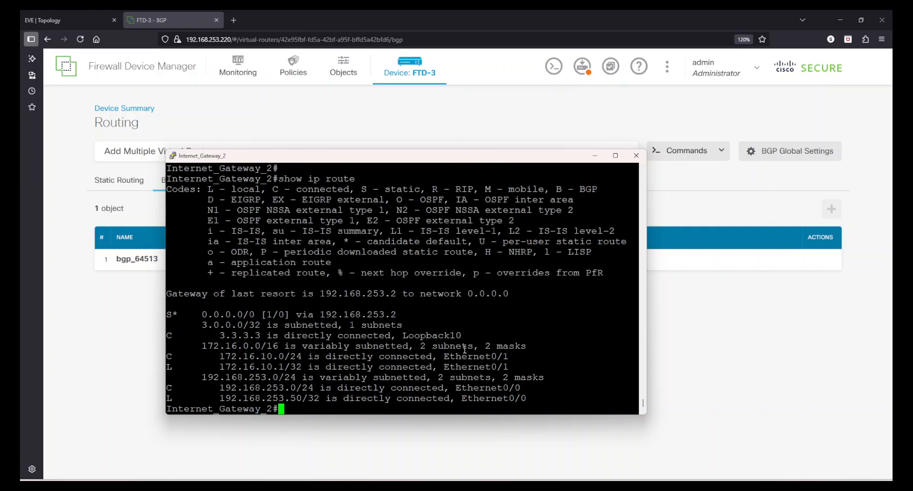
left_click_drag(220, 388, 312, 388)
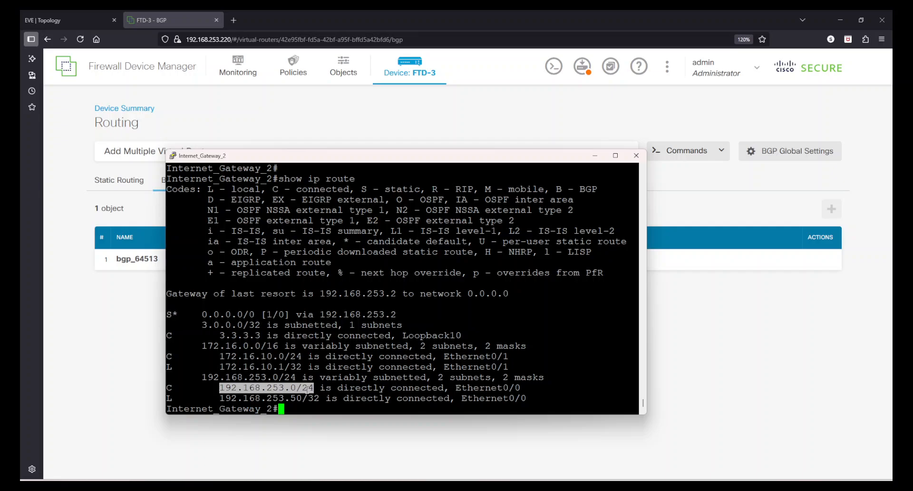
key("Return")
key("Return")
key("Return")
key("Return")
key("Return")
left_click(414, 367)
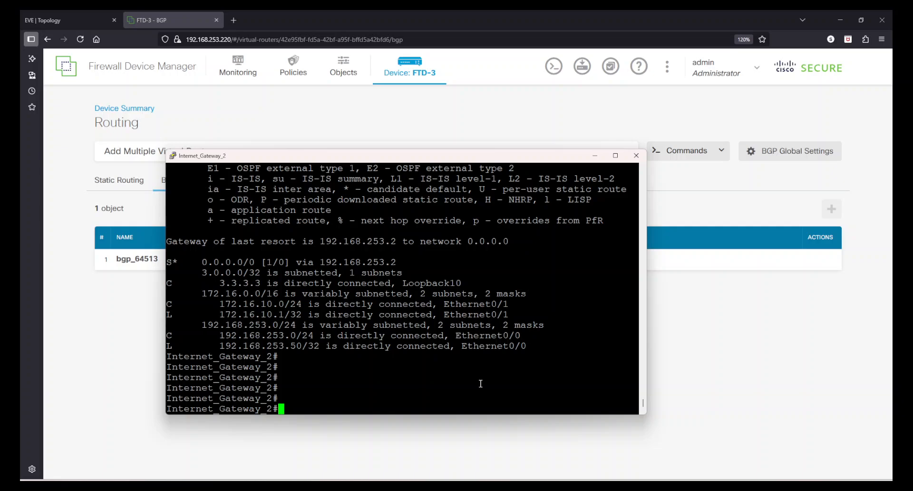
Step: Move the terminal window lower, check FTD-3 for pending changes in Firewall Device Manager and close the dialog
left_click_drag(414, 158, 454, 213)
left_click(469, 101)
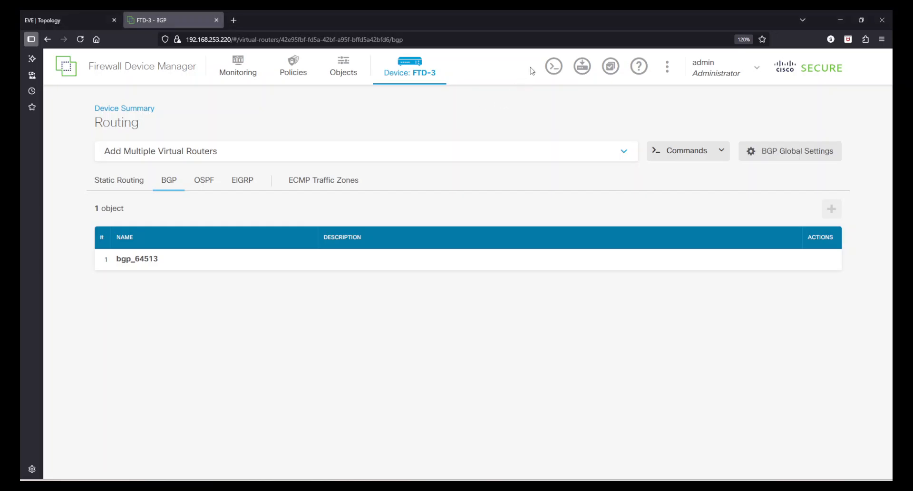
left_click(579, 68)
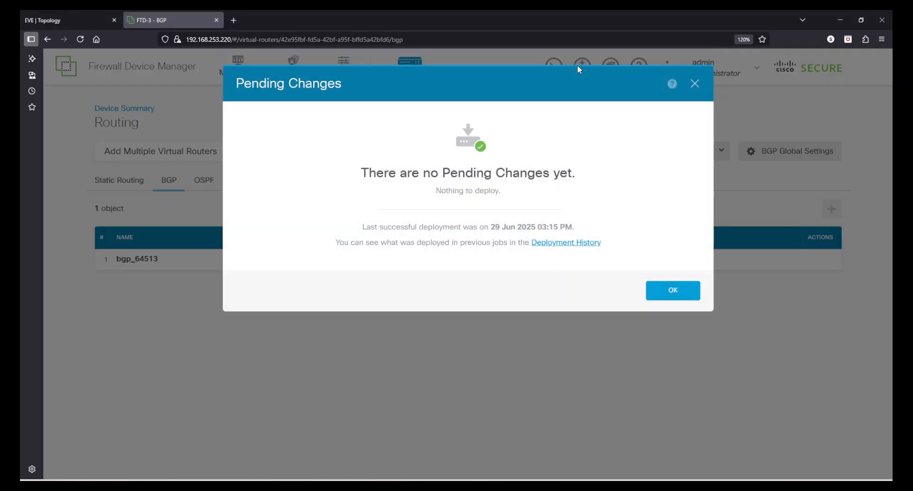
left_click(670, 290)
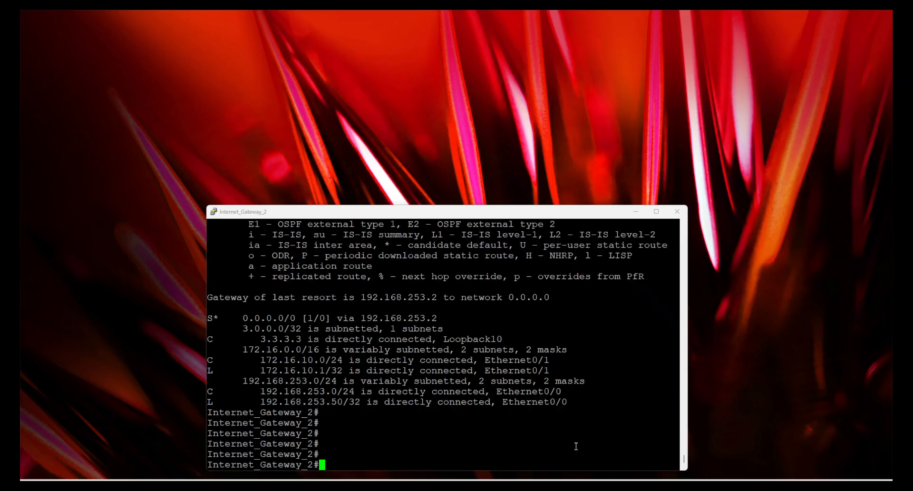
Step: Switch back to the Internet_Gateway_2 terminal, display the full routing table with show ip route and examine its BGP entry
left_click(577, 444)
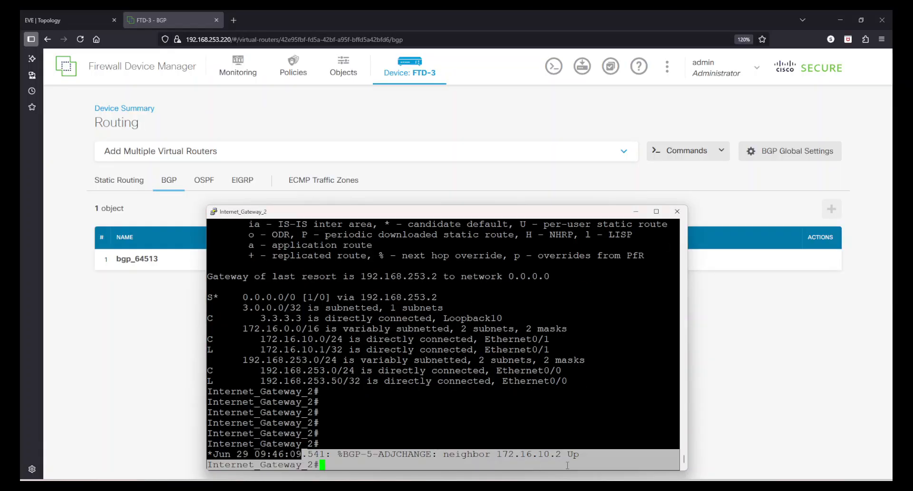
type("s")
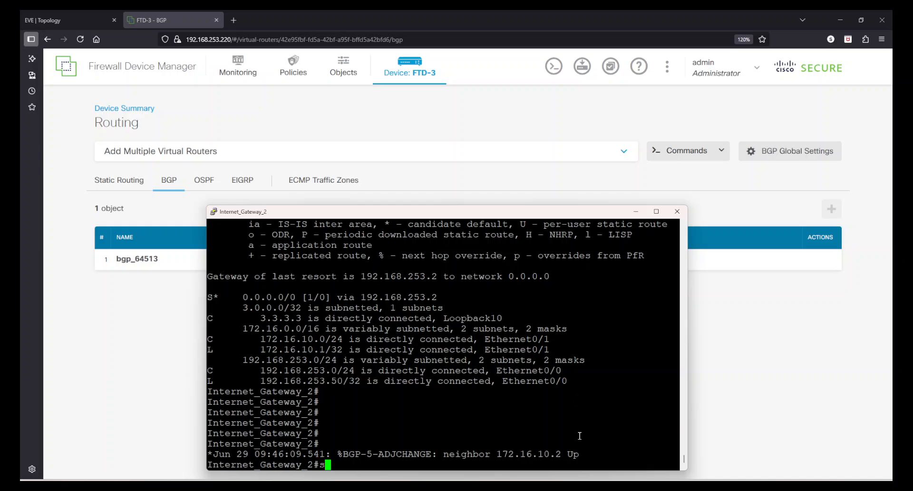
type("how ip route")
key("Return")
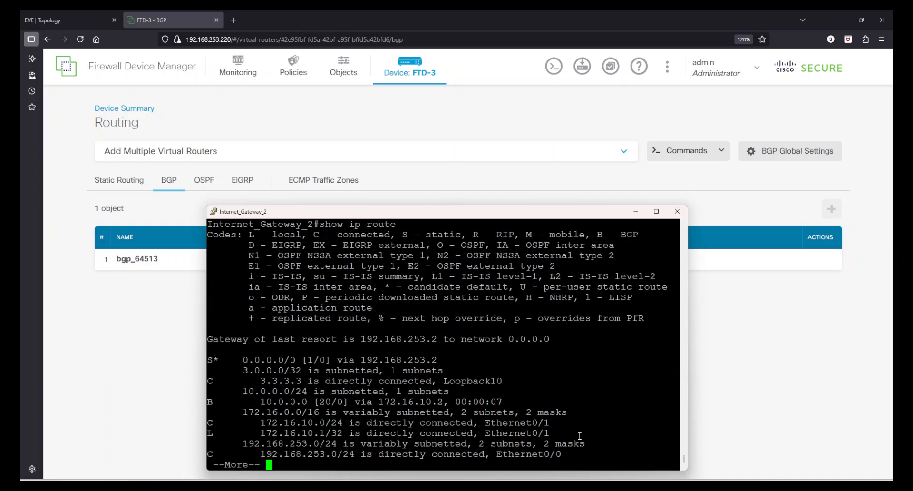
key("space")
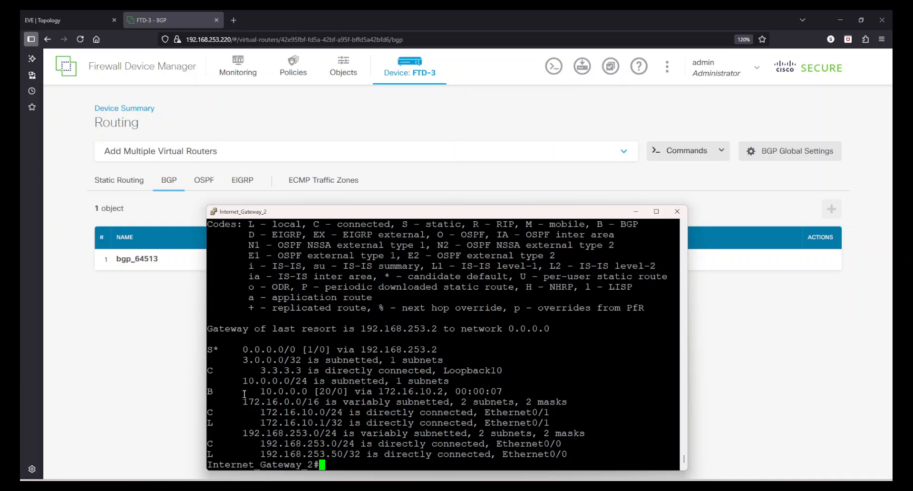
left_click_drag(244, 394, 518, 394)
left_click(519, 395)
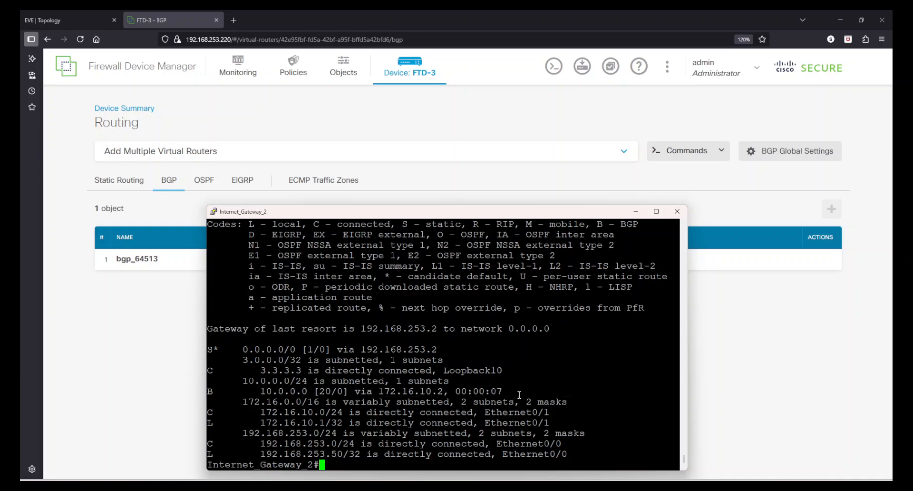
Step: Open the FTD-3 CLI console, display the routing table with show route and examine the BGP route to 3.3.3.3
left_click(568, 69)
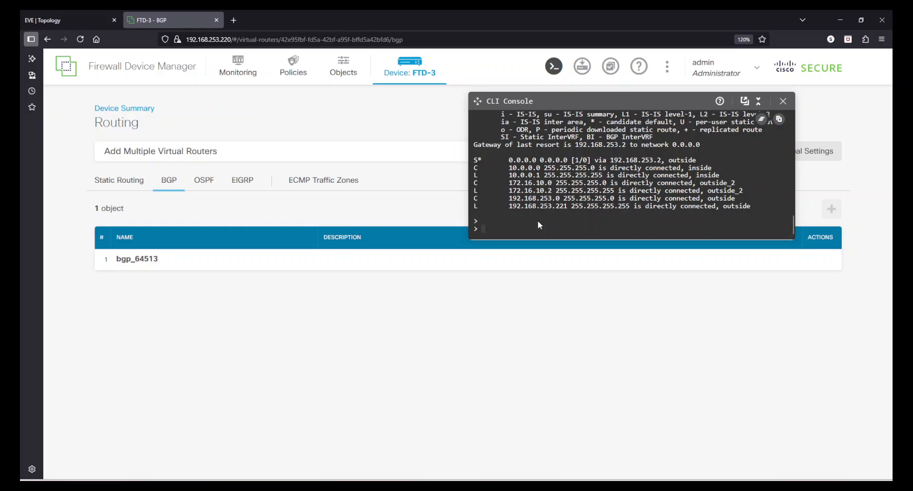
key("Return")
key("Return")
key("Return")
key("Return")
key("Return")
type("show rout")
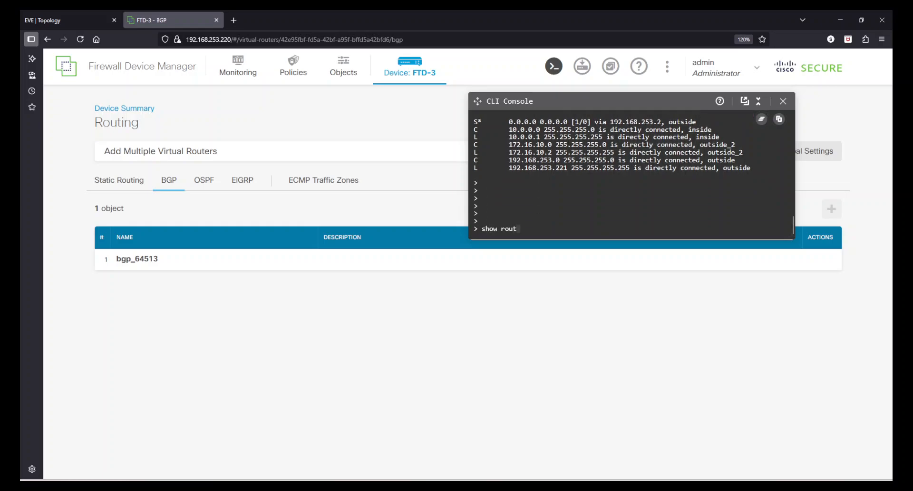
type("e")
key("Return")
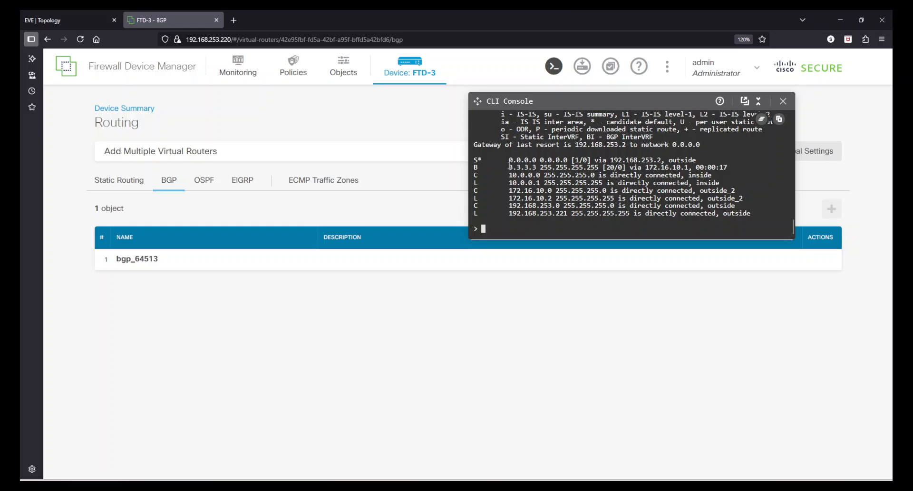
left_click_drag(510, 166, 787, 183)
left_click(787, 182)
Step: Switch to the Internet_Gateway_2 terminal, enable ICMP packet debugging with debug ip icmp and add blank prompt lines below the output
left_click(558, 451)
type("deb")
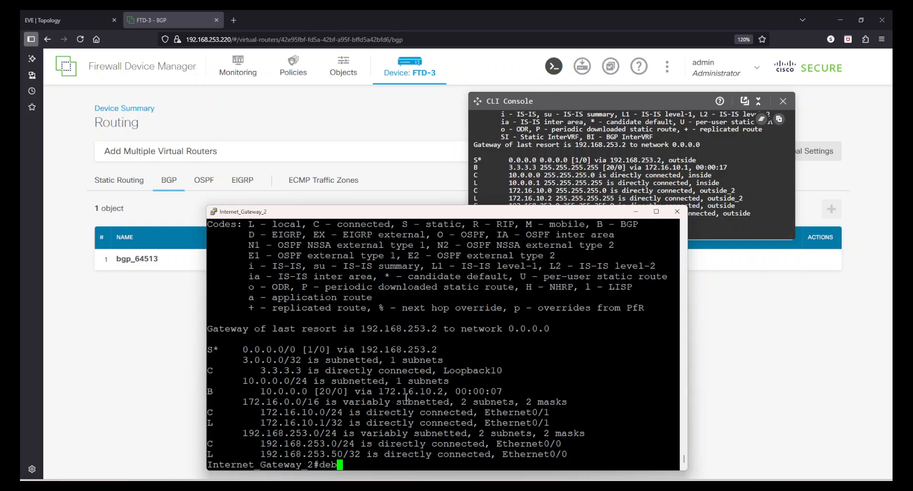
key("Tab")
type("ip ic")
key("Tab")
key("Return")
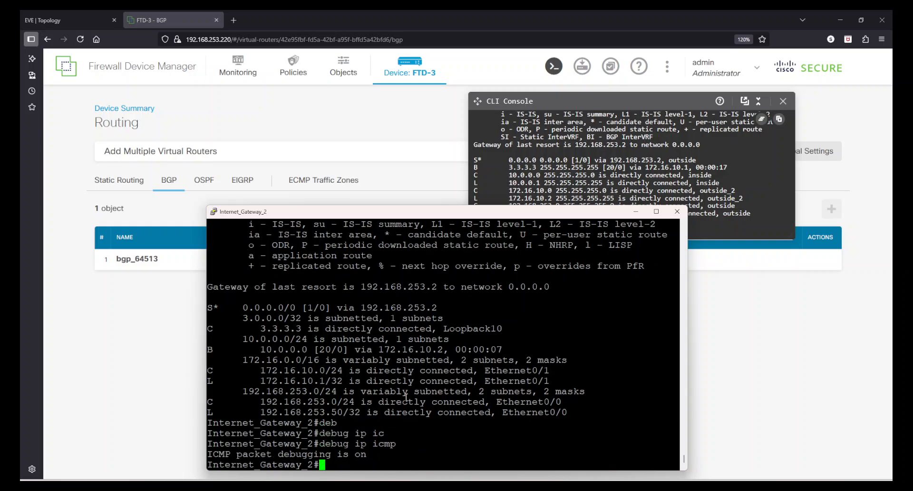
key("Return")
key("Return")
key("Return")
key("Return")
key("Return")
key("Return")
key("Return")
key("Return")
key("Return")
key("Return")
key("Return")
key("Return")
key("Return")
key("Return")
key("Return")
key("Return")
key("Return")
key("Return")
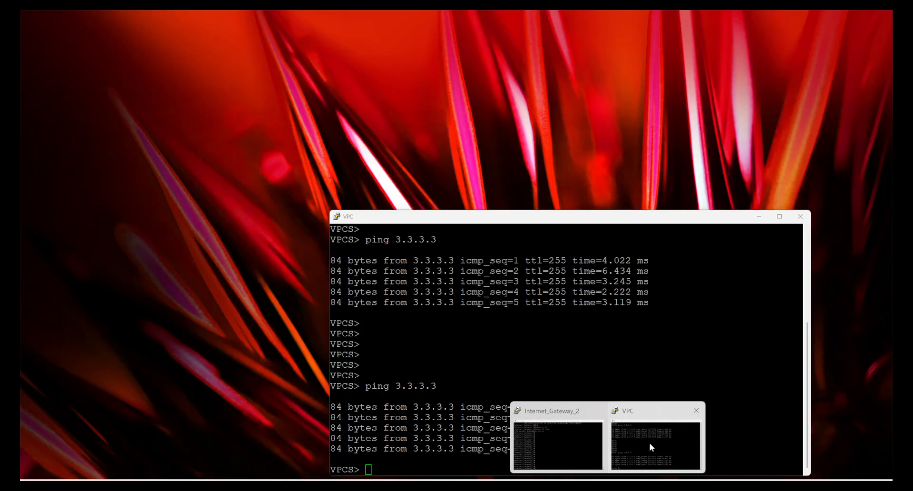
Step: Switch to the VPC terminal, add blank prompt lines and ping 3.3.3.3
left_click(649, 442)
key("Return")
key("Return")
key("Return")
key("Return")
key("Return")
key("Return")
key("Return")
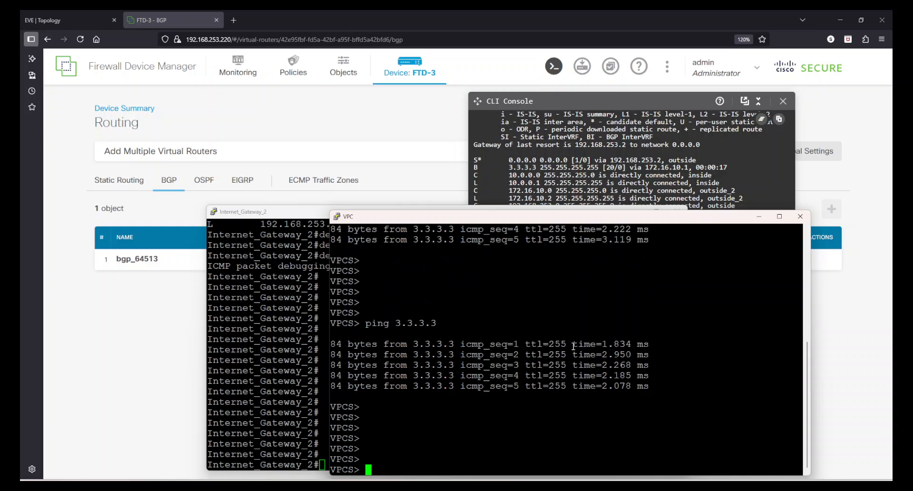
key("Up")
key("Return")
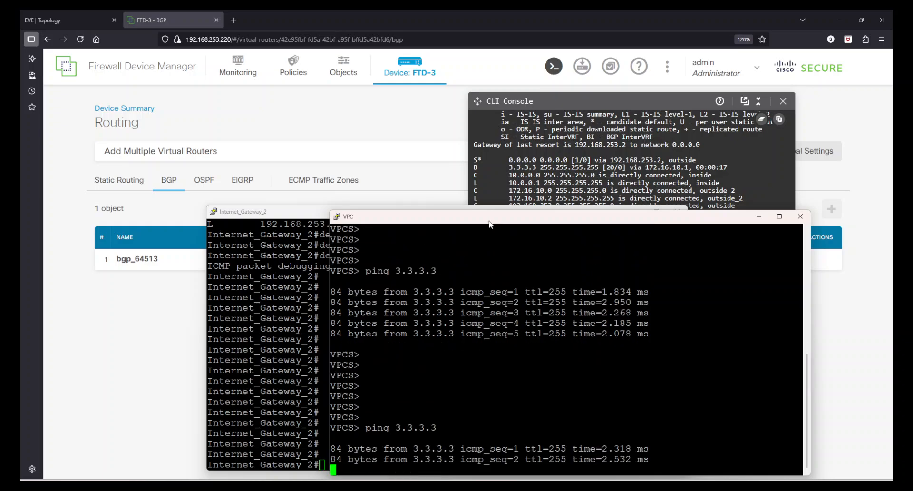
Step: Move the VPC window aside and compare the ICMP debug messages on Internet_Gateway_2 with the VPC ping replies
left_click_drag(490, 223, 707, 214)
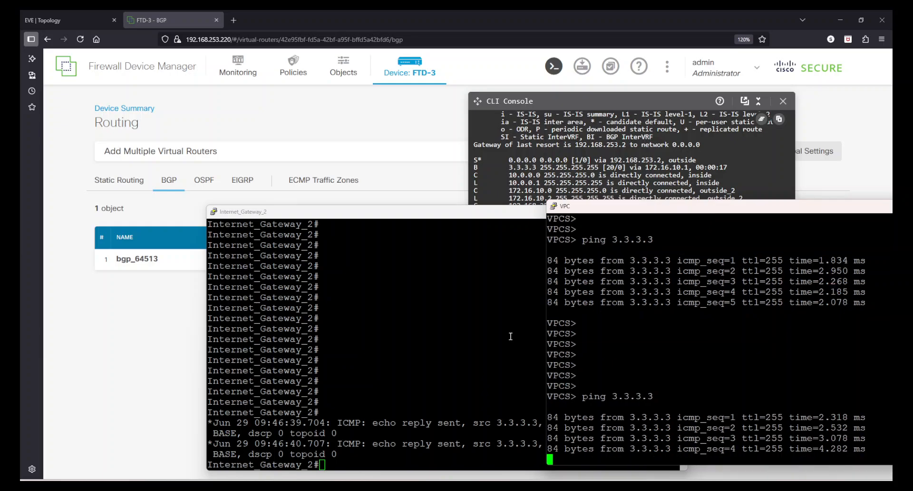
left_click(391, 371)
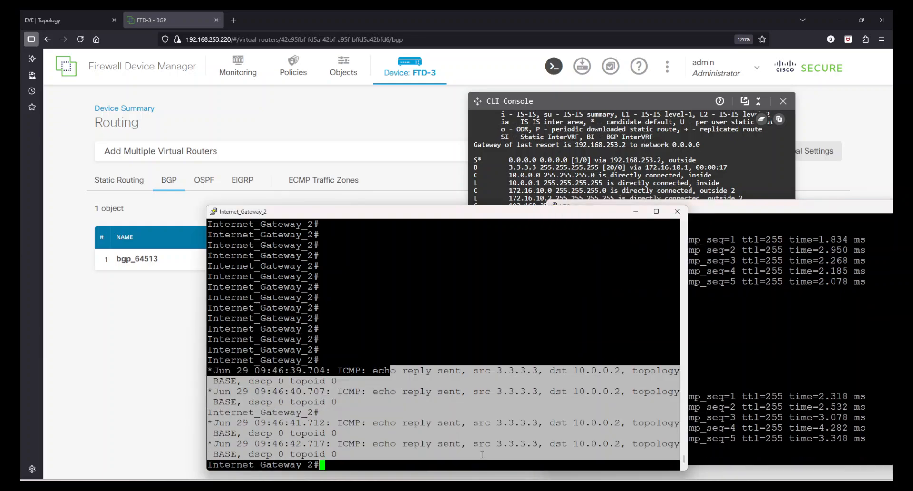
left_click(772, 418)
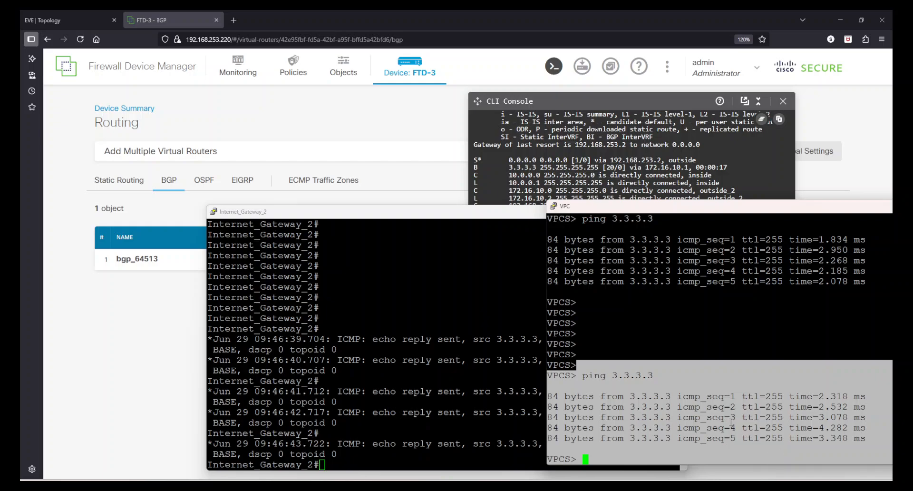
left_click(733, 428)
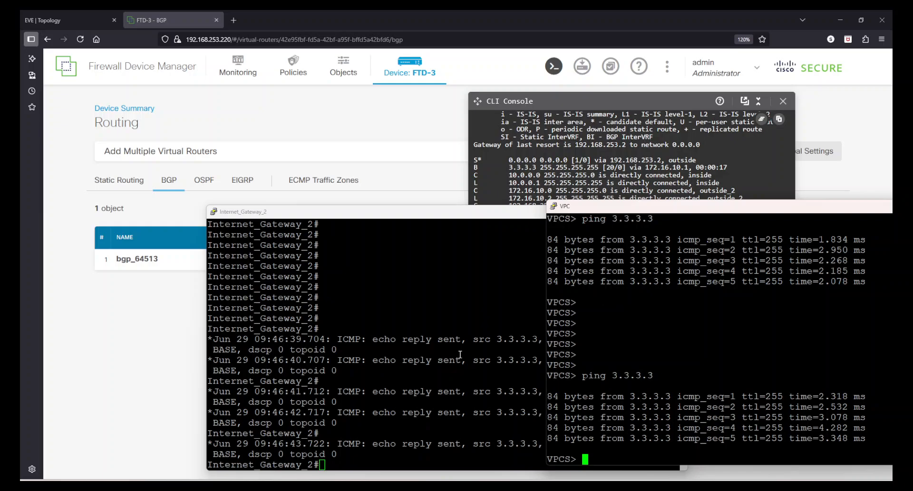
Step: Return to Firewall Device Manager, close the CLI console and briefly check the EVE topology page
left_click(147, 365)
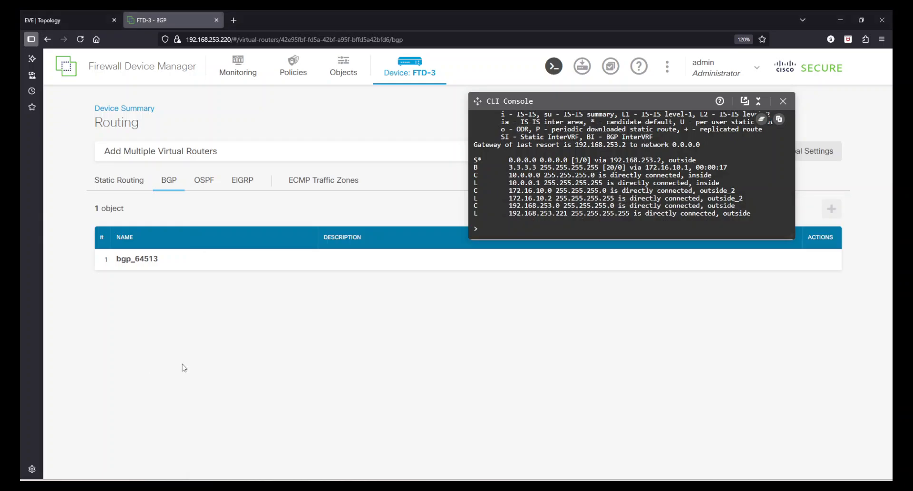
left_click(783, 102)
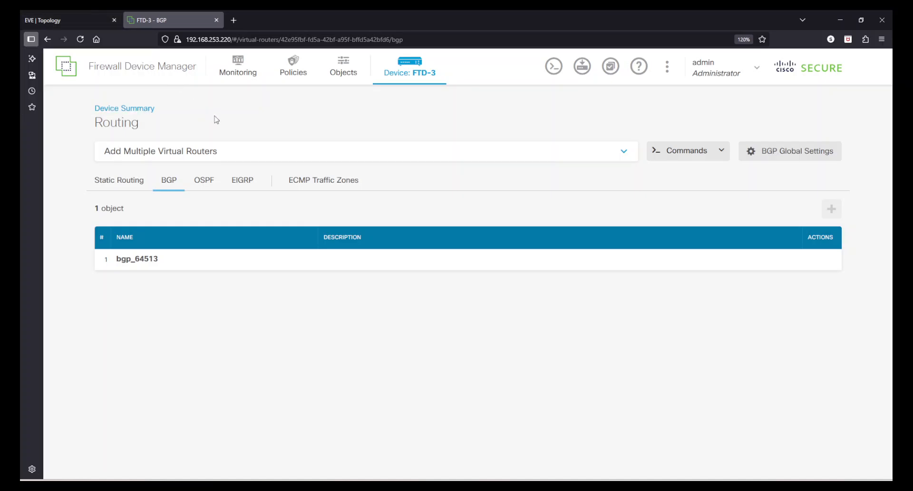
left_click(85, 12)
left_click(189, 22)
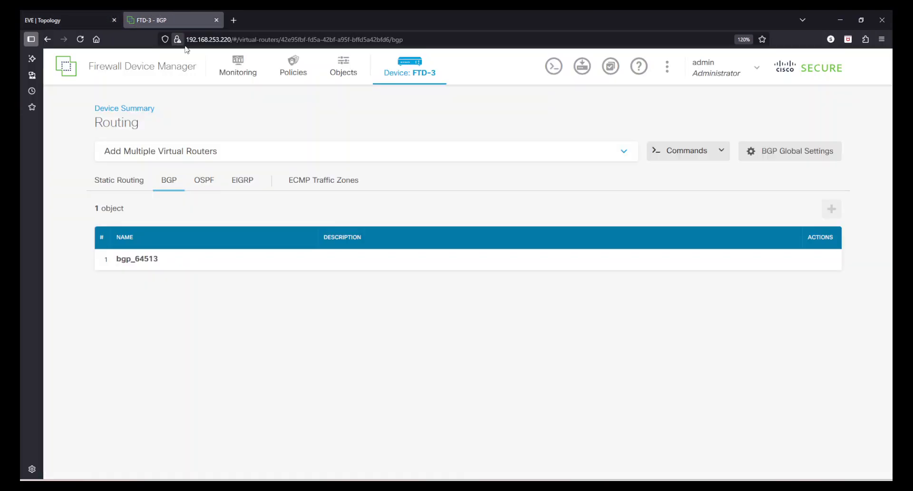
Step: Open the FTD-3 Event Viewer and examine the connection events for traffic to 3.3.3.3 and the list of all events
left_click(238, 66)
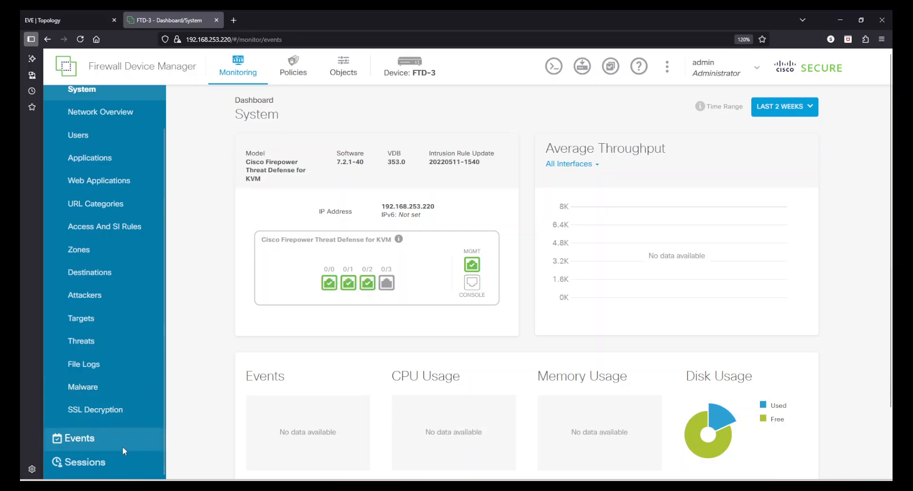
left_click(122, 445)
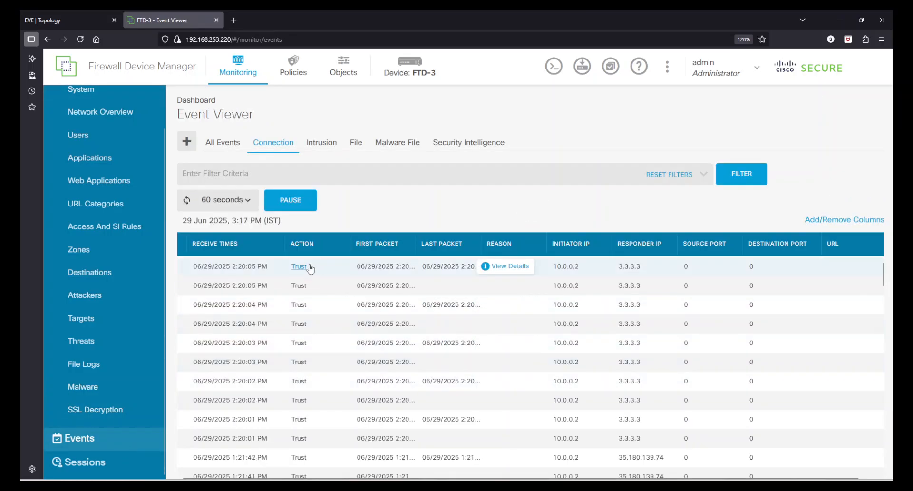
left_click(742, 174)
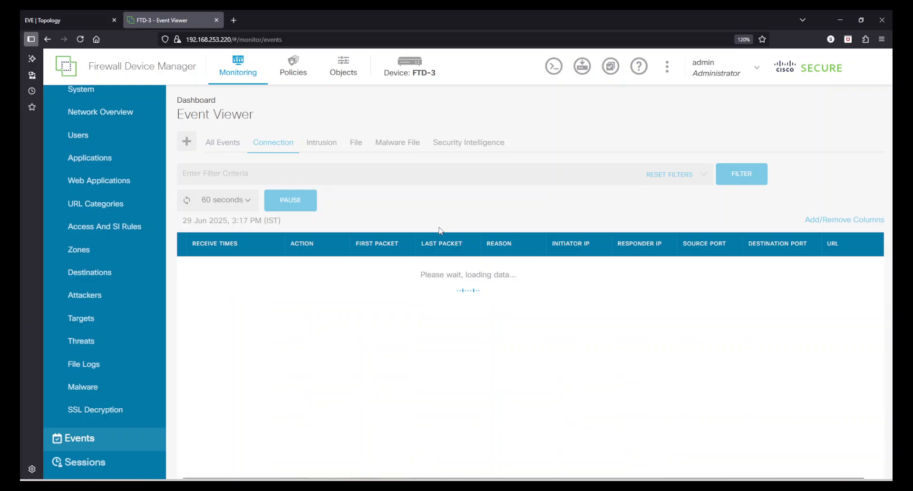
left_click(232, 147)
left_click(263, 149)
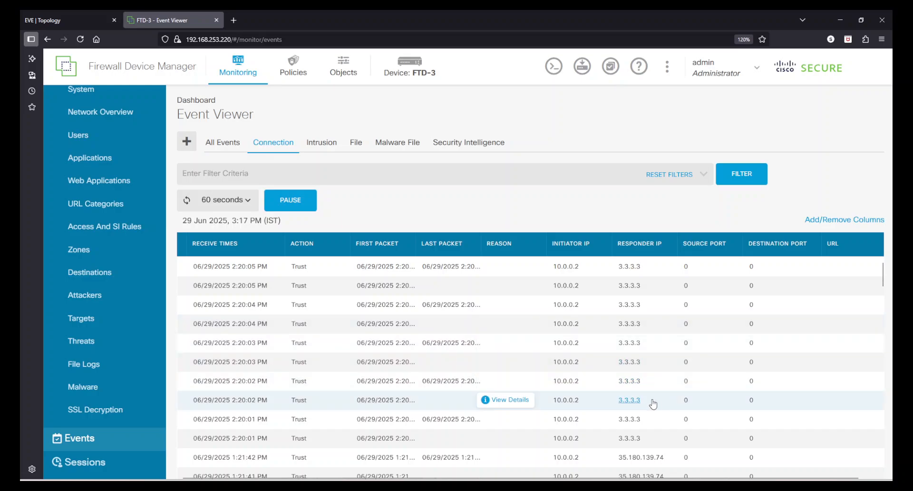
scroll(761, 369, "down", 5)
scroll(763, 371, "down", 10)
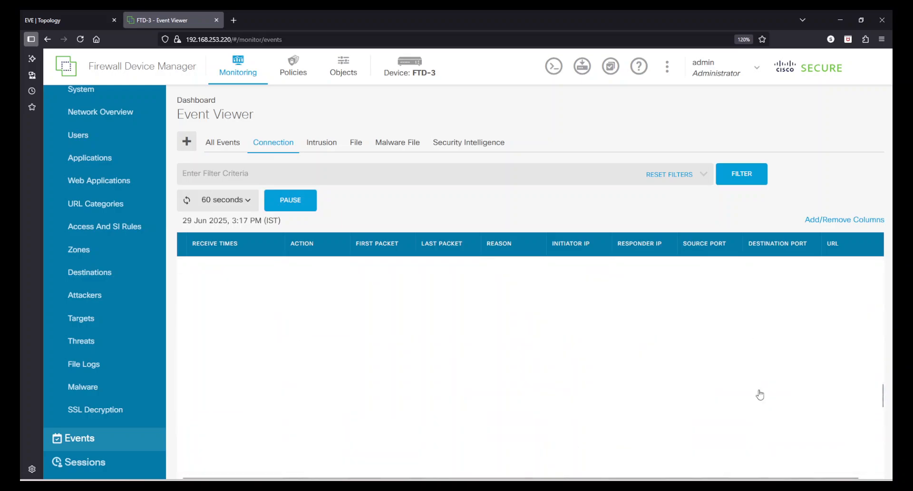
scroll(614, 376, "up", 15)
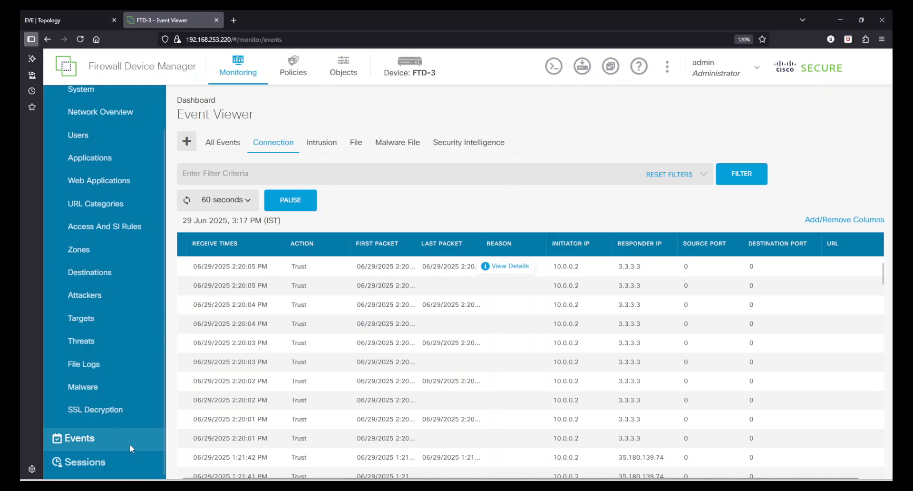
left_click(234, 140)
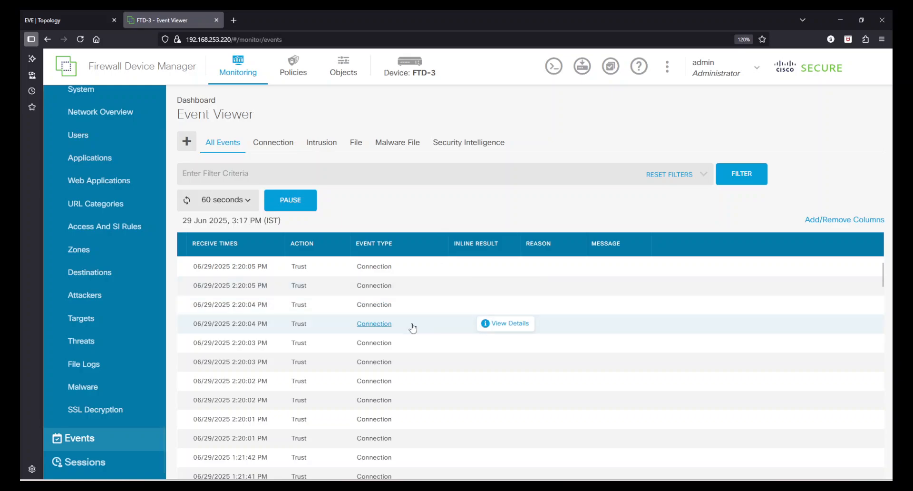
Step: Open the device administration audit log, review its deployment and BGP entries and return to the device summary
left_click(409, 69)
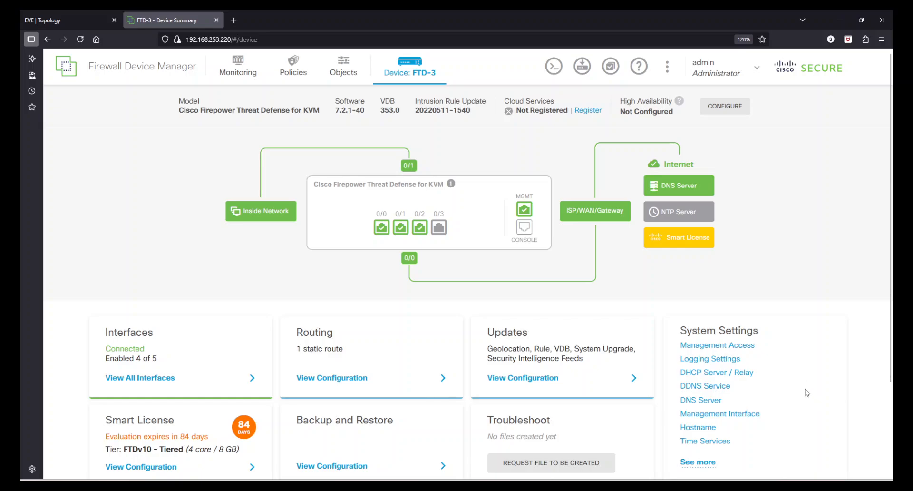
scroll(807, 393, "down", 2)
mouse_move(703, 359)
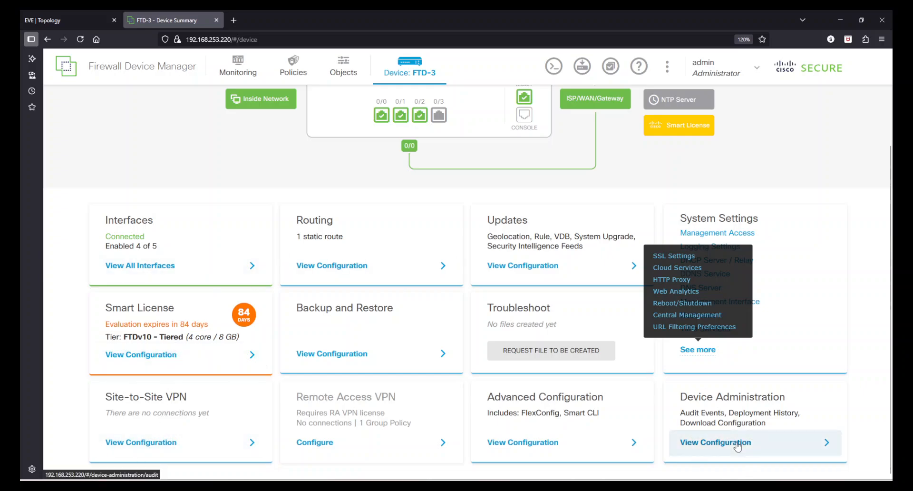
left_click(763, 456)
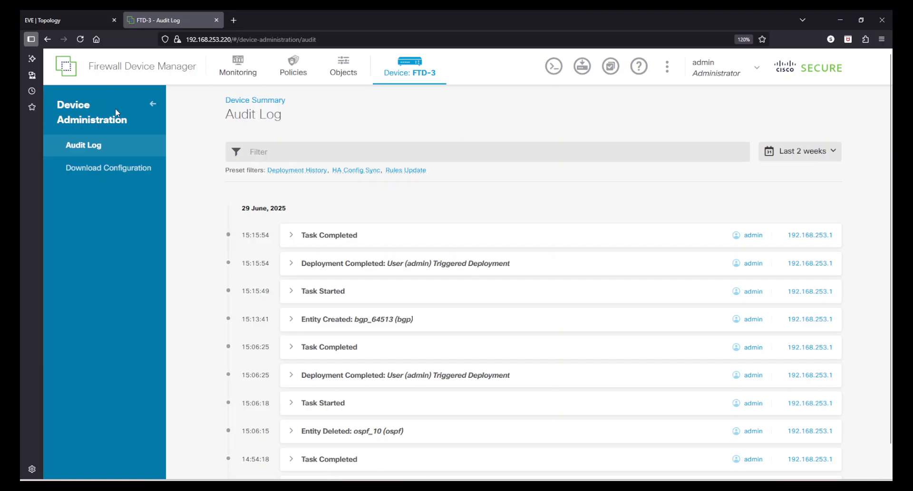
left_click(153, 104)
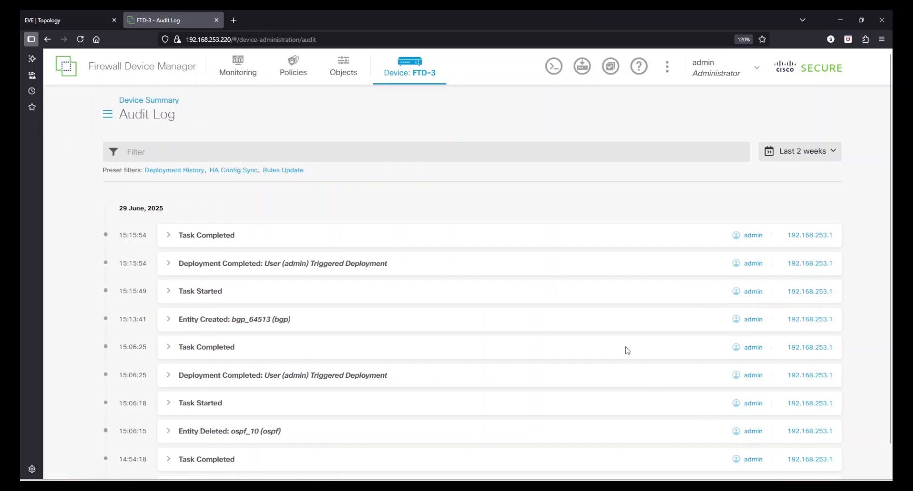
left_click(108, 114)
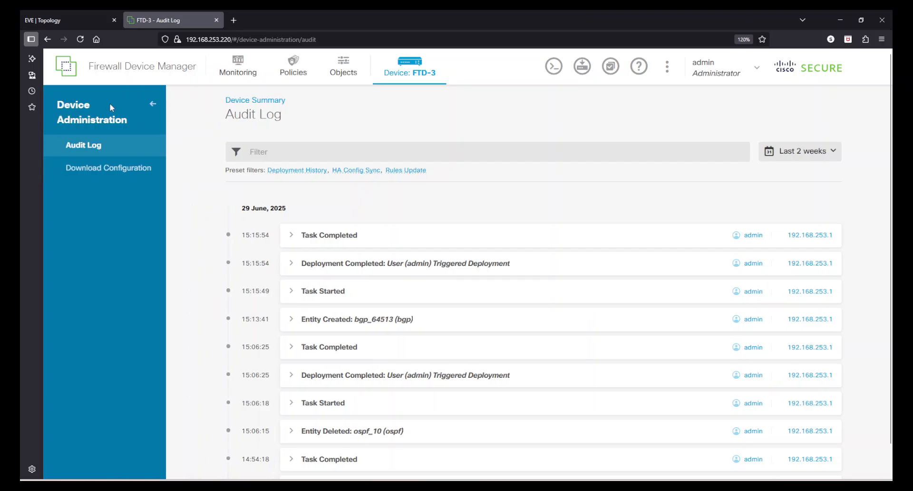
left_click(401, 74)
left_click(702, 76)
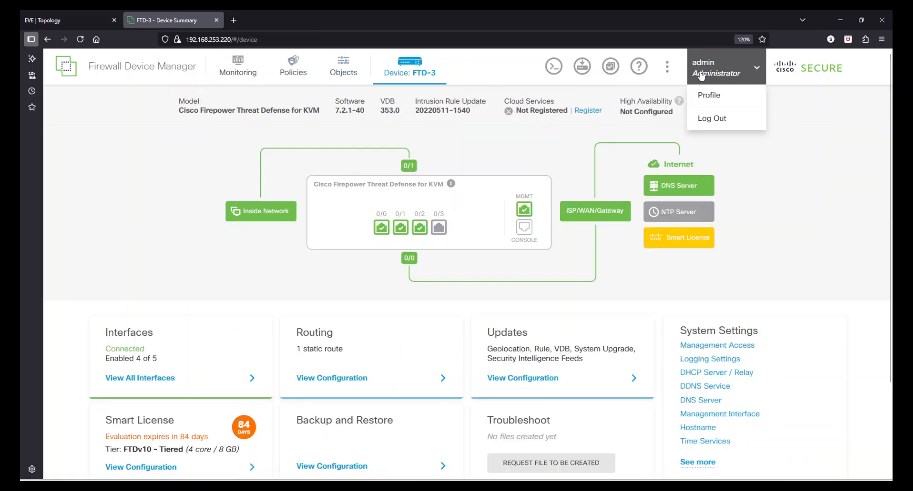
left_click(668, 67)
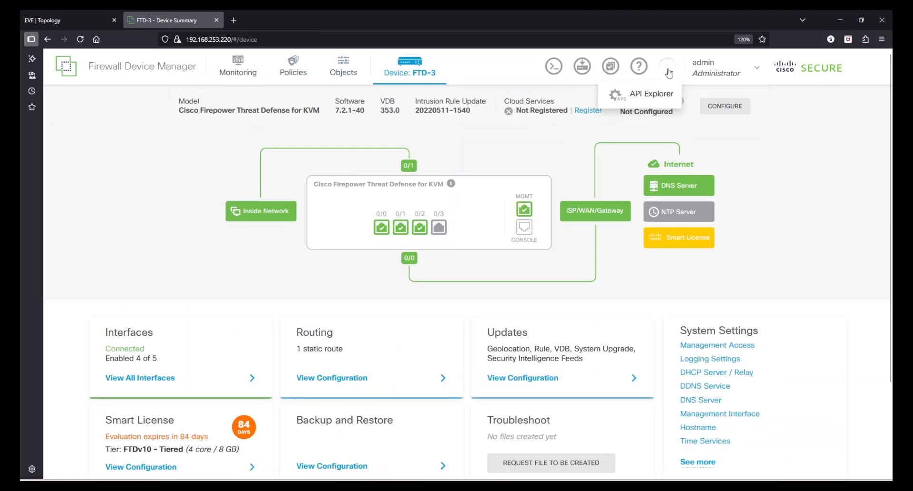
left_click(639, 68)
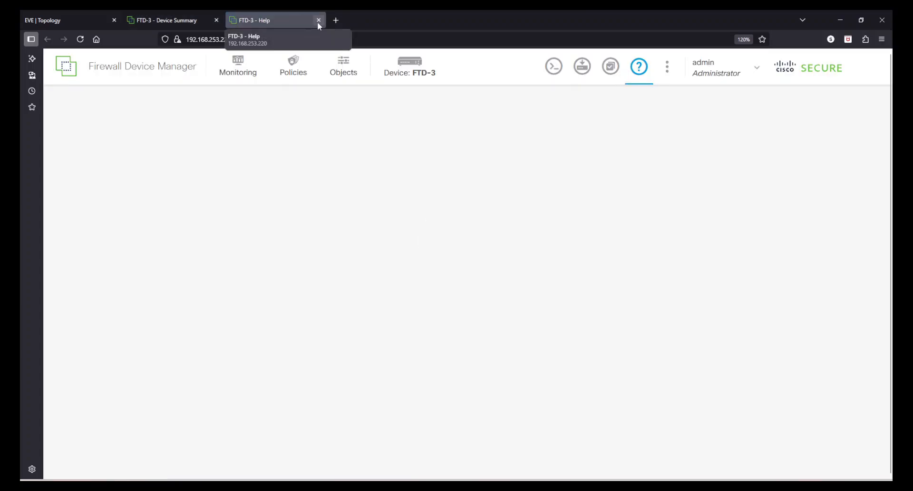
left_click(316, 21)
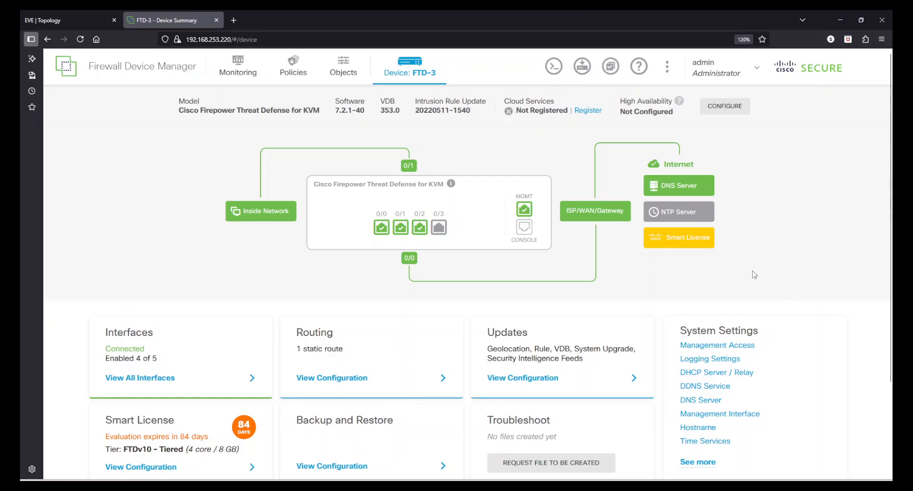
mouse_move(685, 212)
scroll(782, 412, "down", 2)
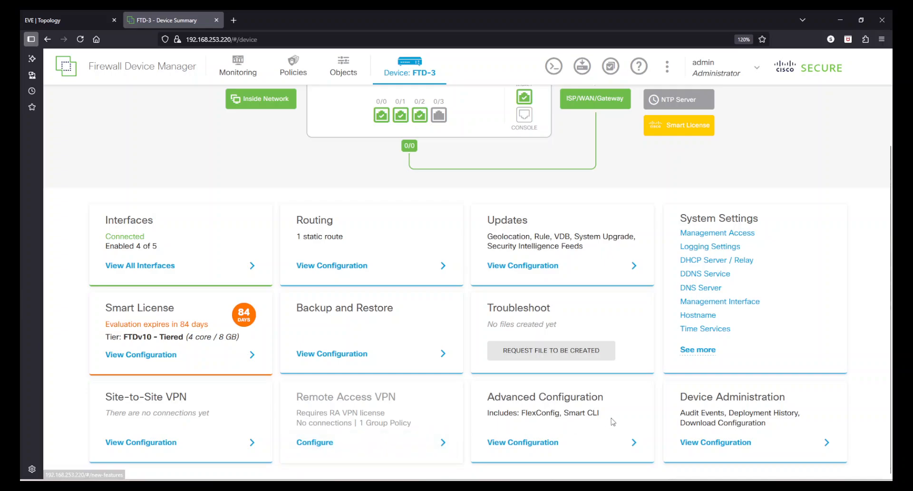
scroll(613, 421, "up", 2)
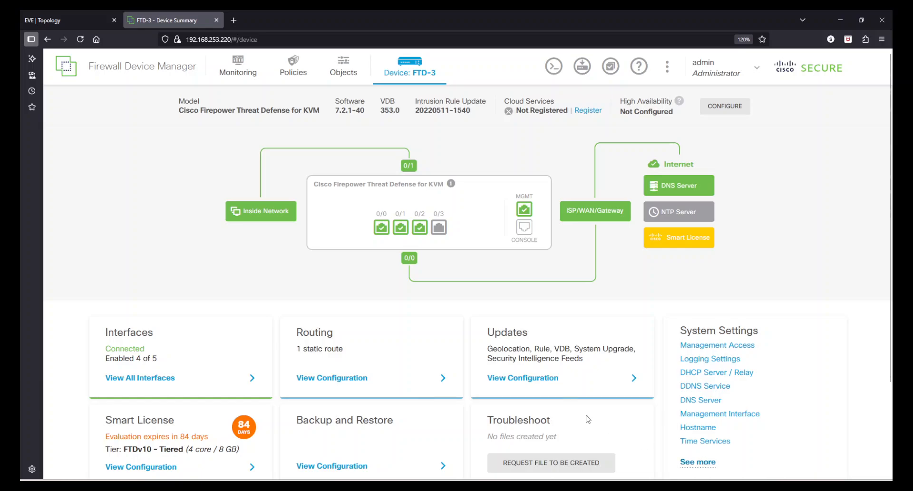
scroll(786, 281, "down", 2)
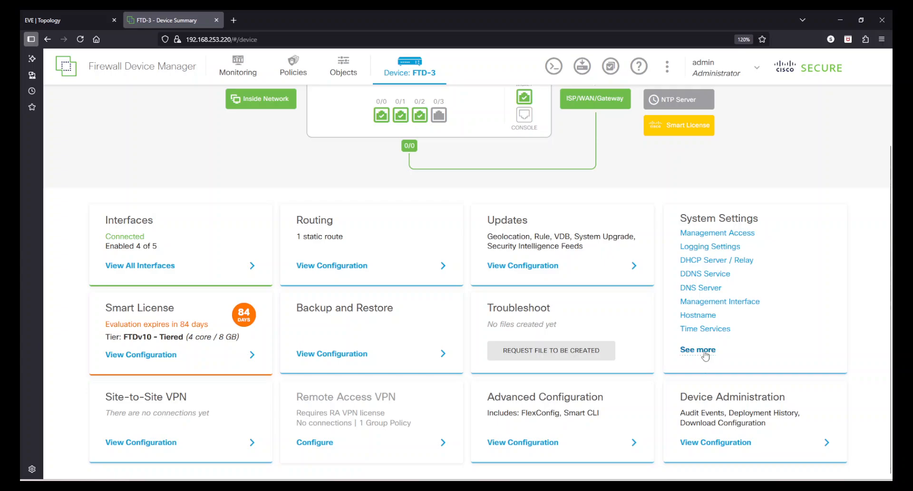
scroll(707, 304, "up", 2)
Step: Run show route 3.3.3.3 in the FTD-3 CLI console and examine the routing entry's details
left_click(554, 66)
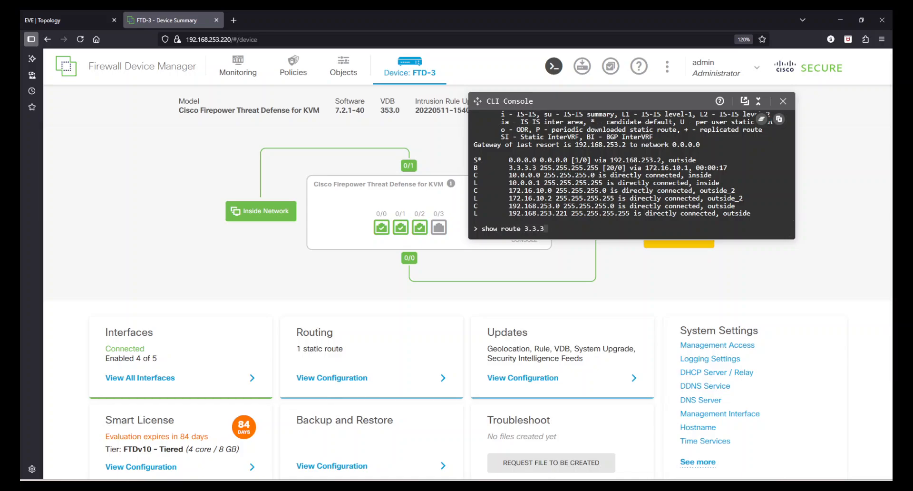
key("Return")
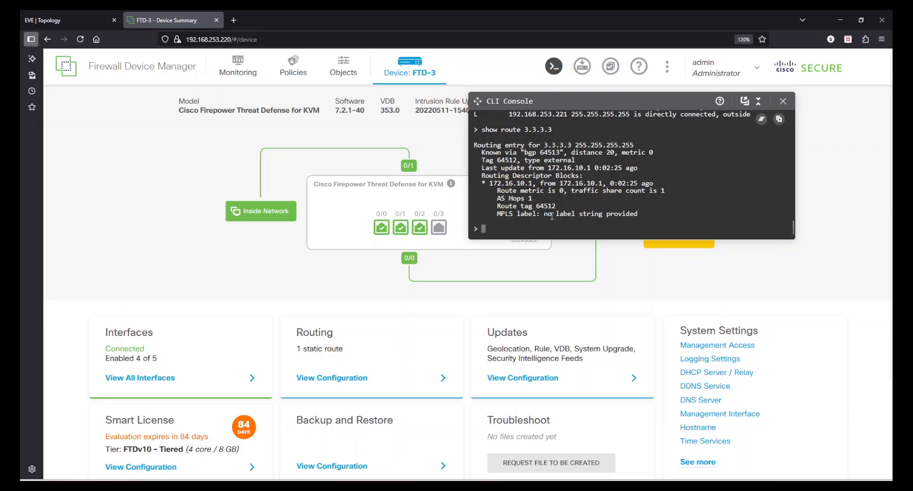
left_click_drag(505, 146, 485, 147)
double_click(650, 215)
left_click_drag(547, 168, 447, 127)
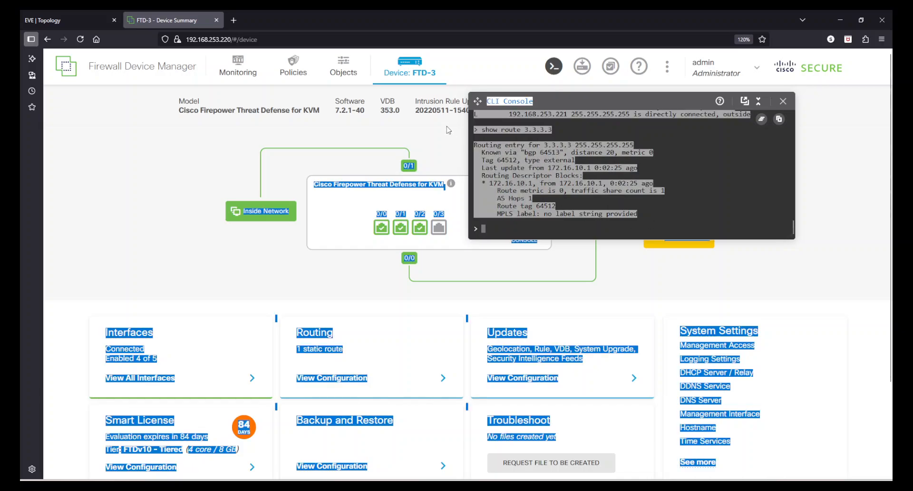
left_click(468, 245)
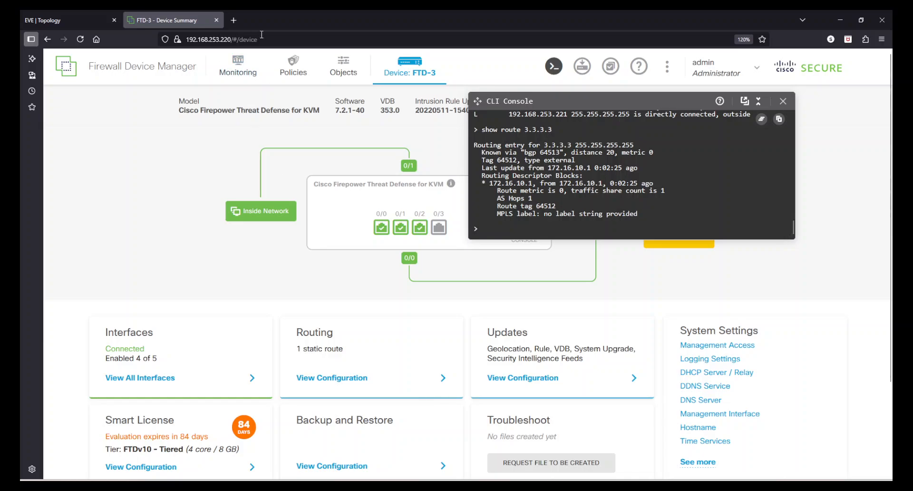
Step: Open the routing configuration, run its predefined Show routes command, review the routing table and close the CLI console
left_click(368, 375)
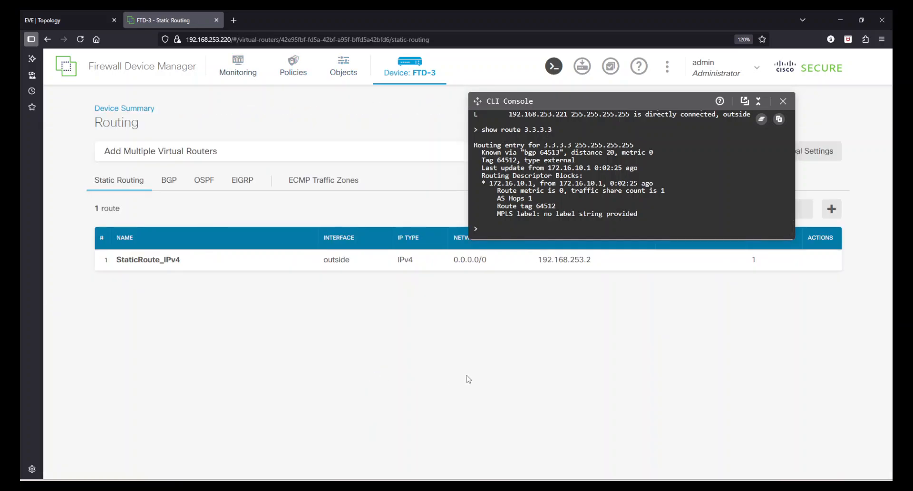
left_click(783, 102)
left_click(707, 143)
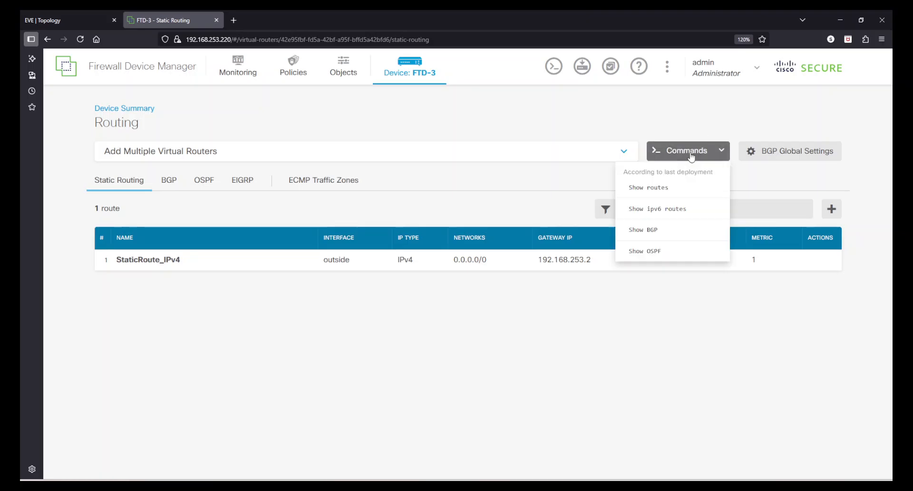
left_click(646, 193)
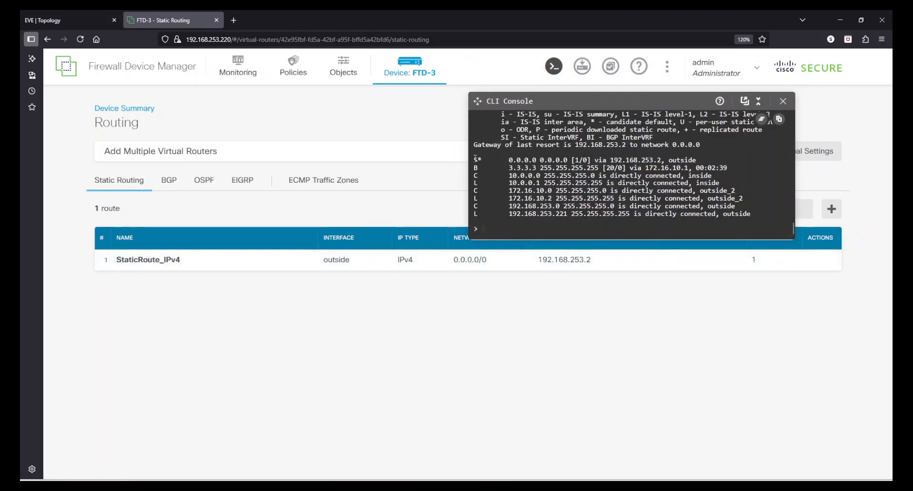
left_click_drag(475, 159, 717, 214)
left_click(749, 214)
left_click_drag(777, 92, 776, 95)
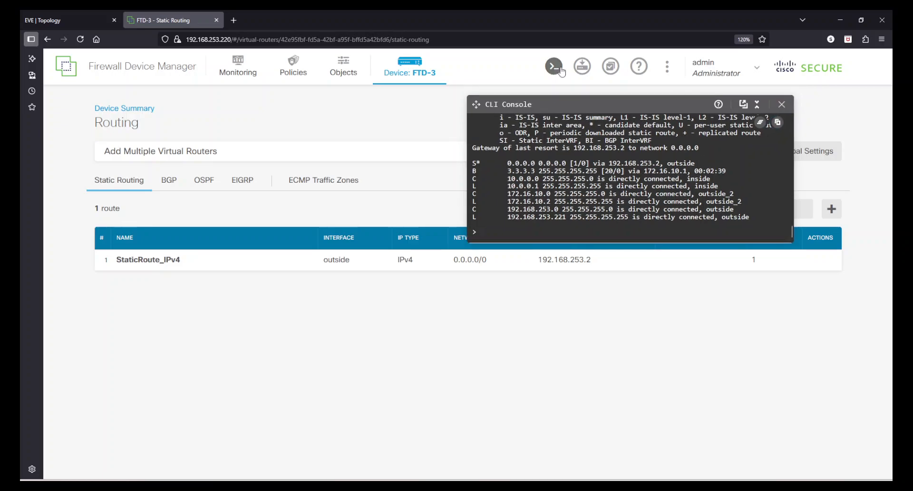
left_click(781, 104)
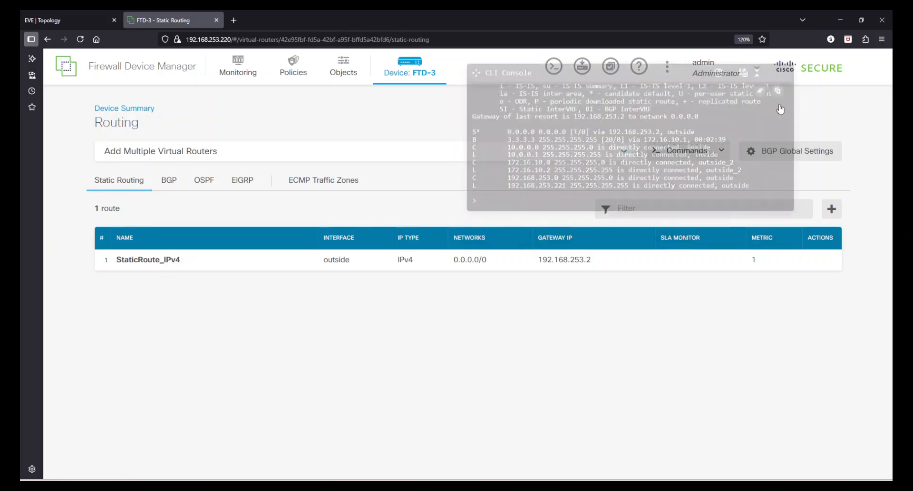